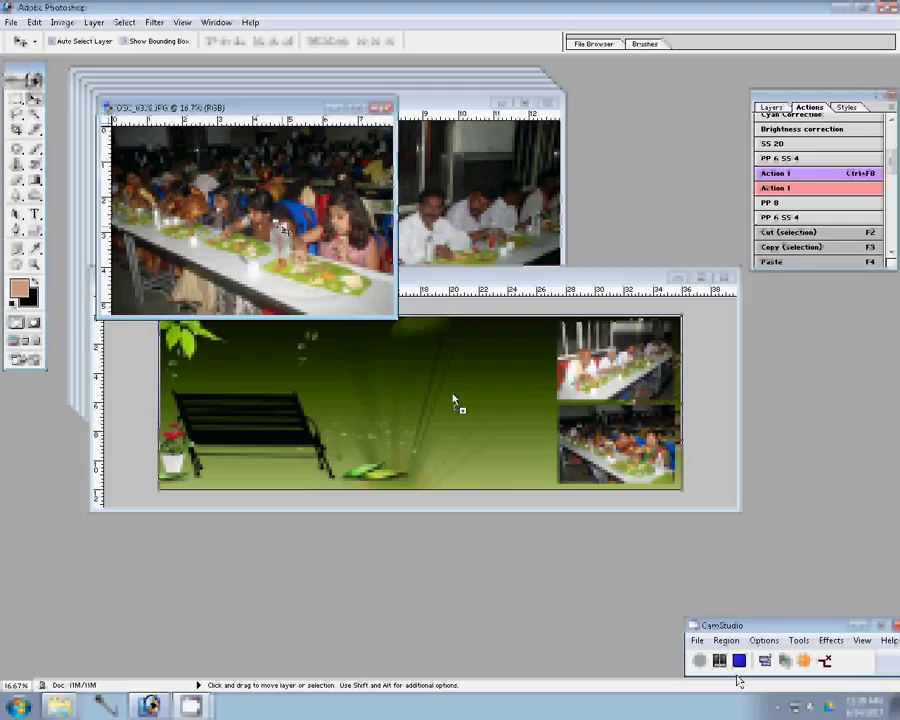
Place DSC_0326 on the album page and close it without saving
{"action": "left_click_drag", "start_coordinate": [453, 400], "coordinate": [453, 400]}
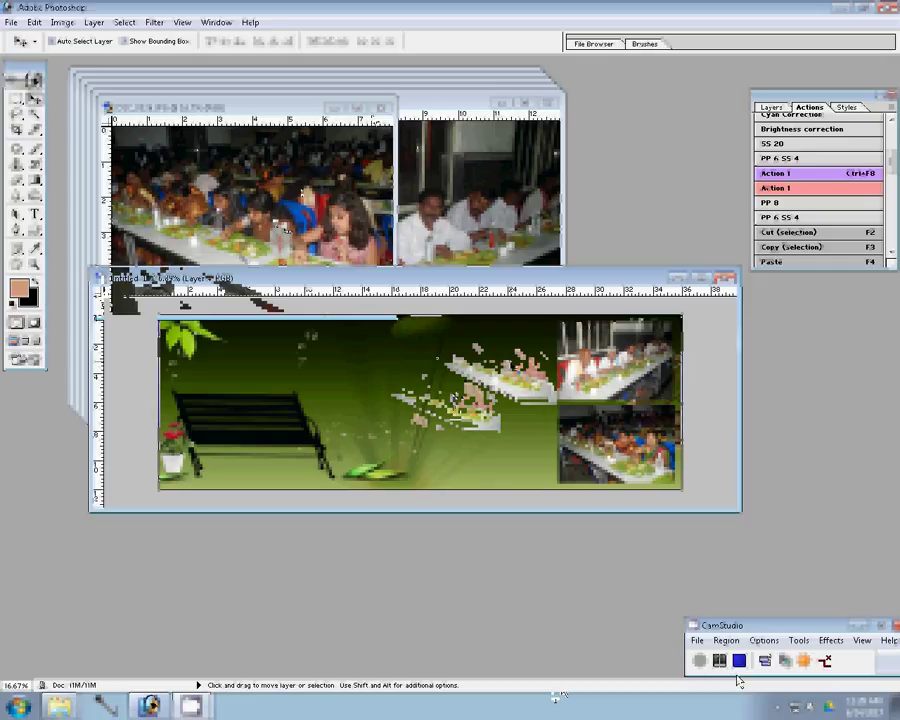
{"action": "left_click", "coordinate": [381, 107]}
{"action": "left_click", "coordinate": [455, 272]}
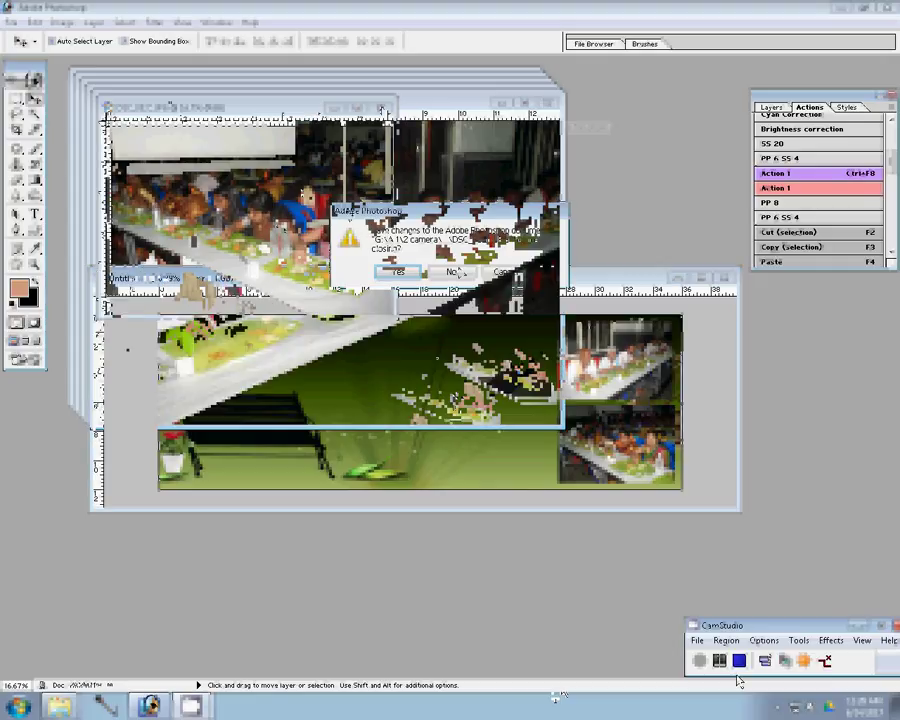
Resize DSC_0325 and drop it into the fourth slot of the 2×2 grid
{"action": "key", "text": "ctrl+alt+i"}
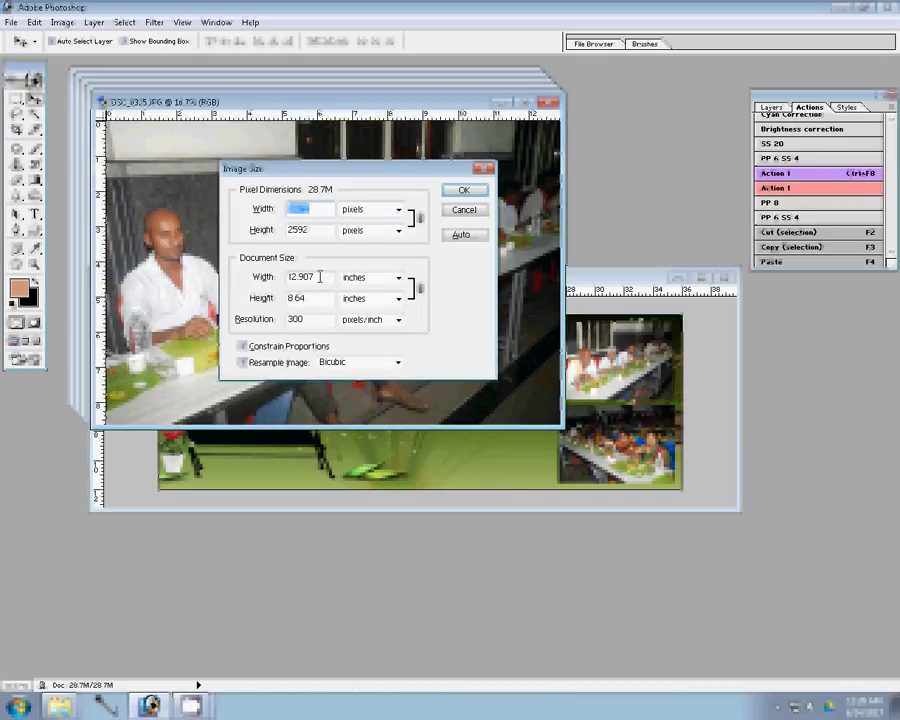
{"action": "key", "text": "Return"}
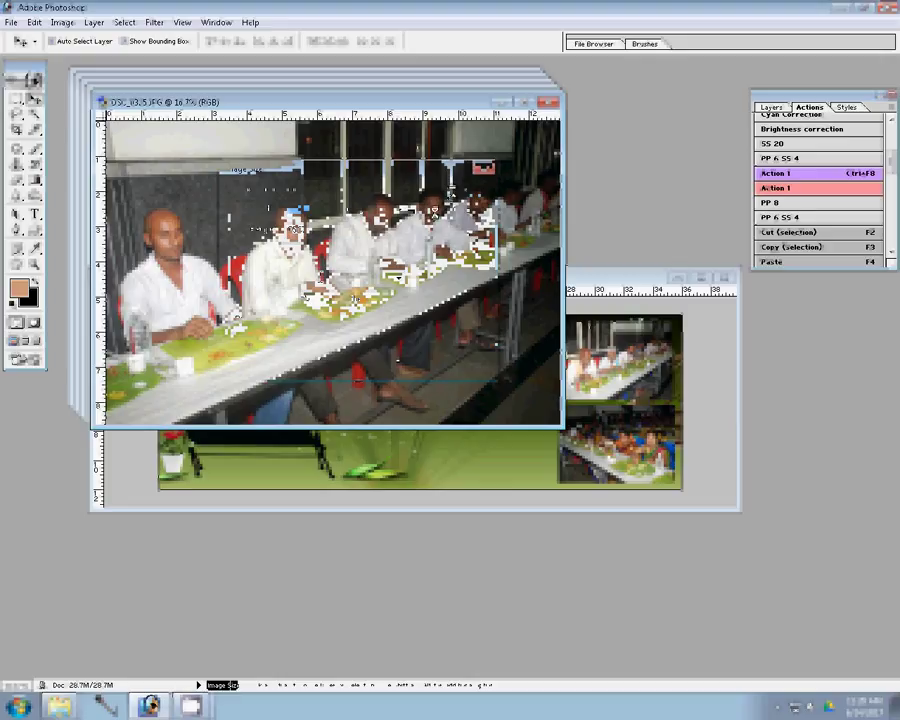
{"action": "left_click_drag", "start_coordinate": [452, 190], "coordinate": [495, 420]}
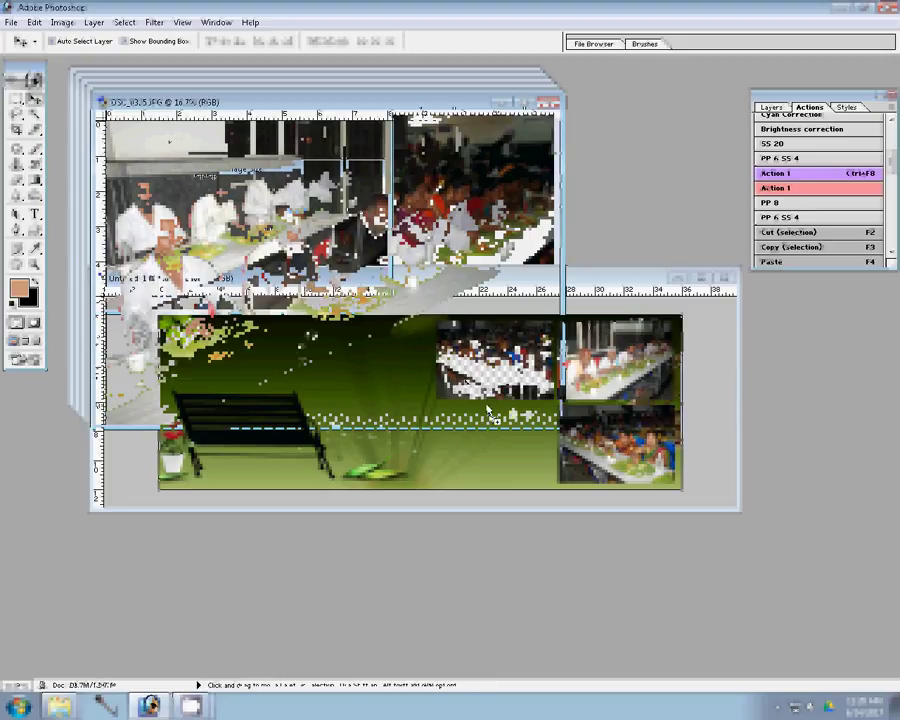
{"action": "left_click_drag", "start_coordinate": [495, 420], "coordinate": [490, 423]}
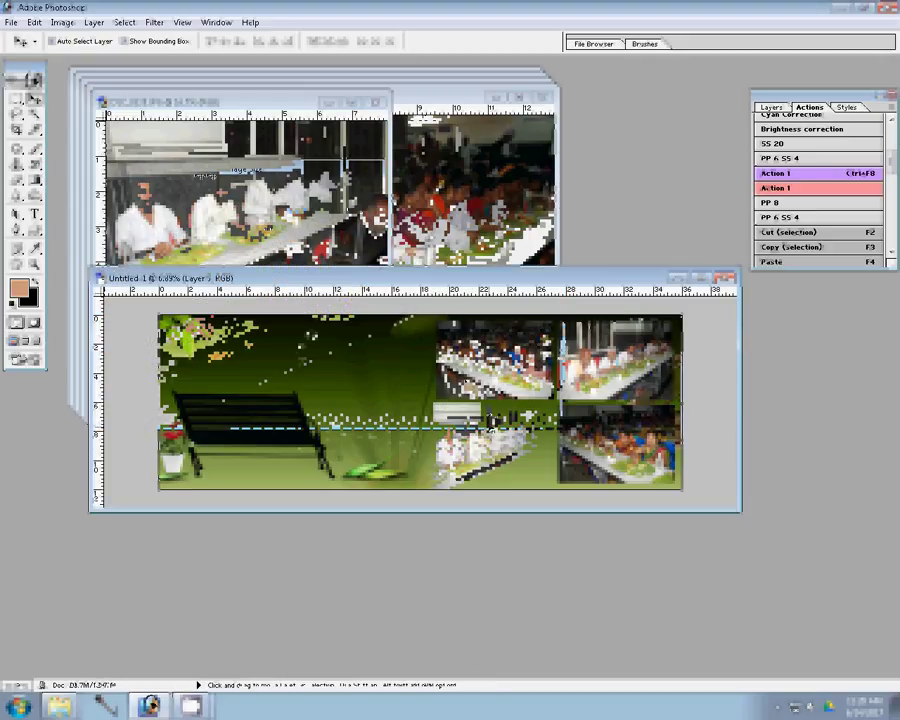
Close DSC_0325 unsaved, then resize DSC_0324 and place it at the page's upper left
{"action": "left_click", "coordinate": [375, 102]}
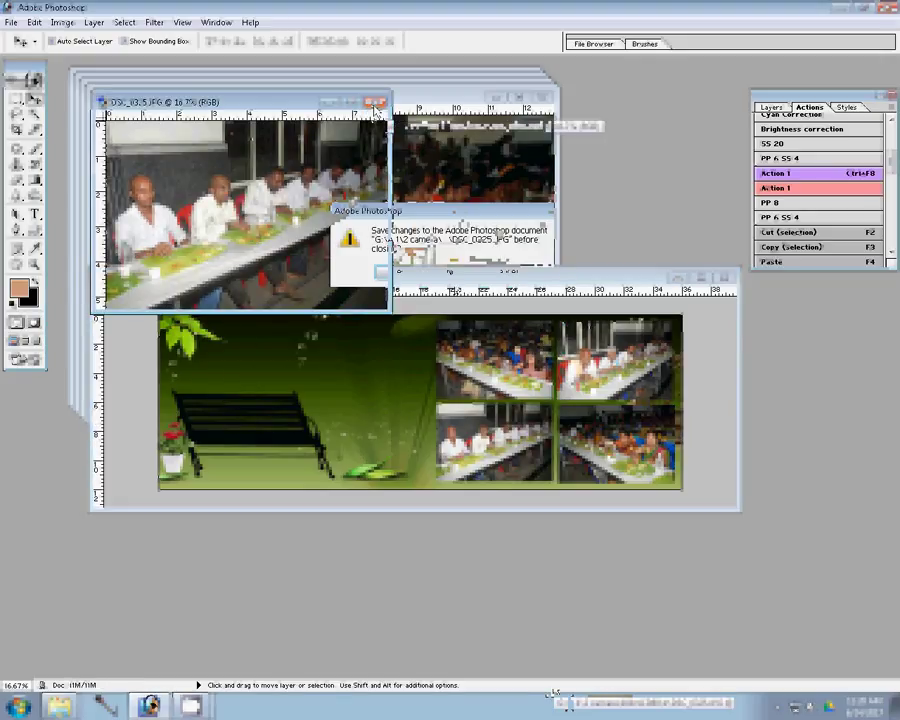
{"action": "key", "text": "n"}
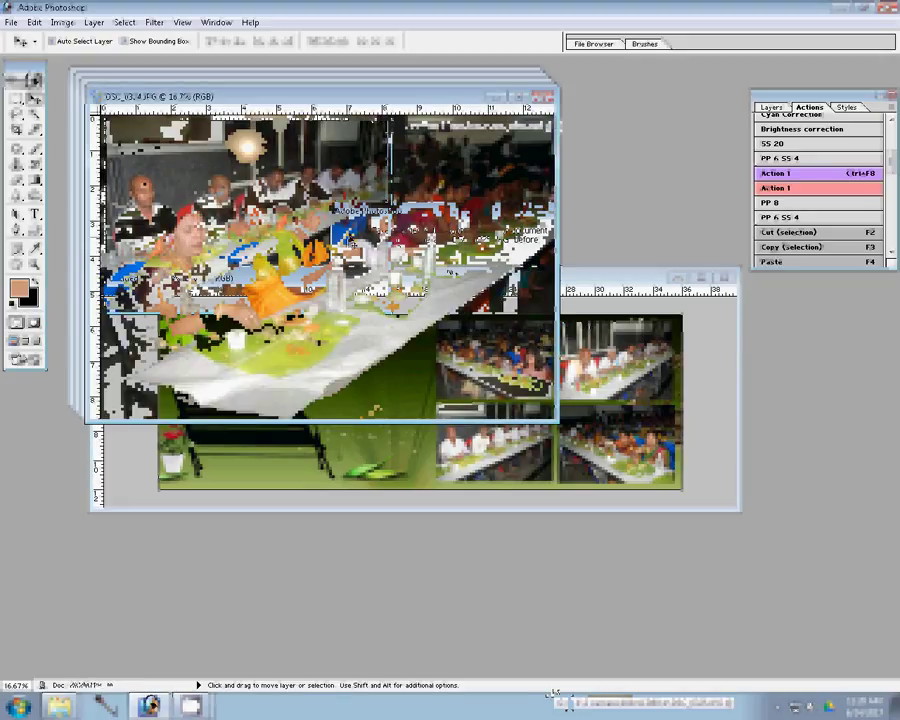
{"action": "key", "text": "ctrl+alt+i"}
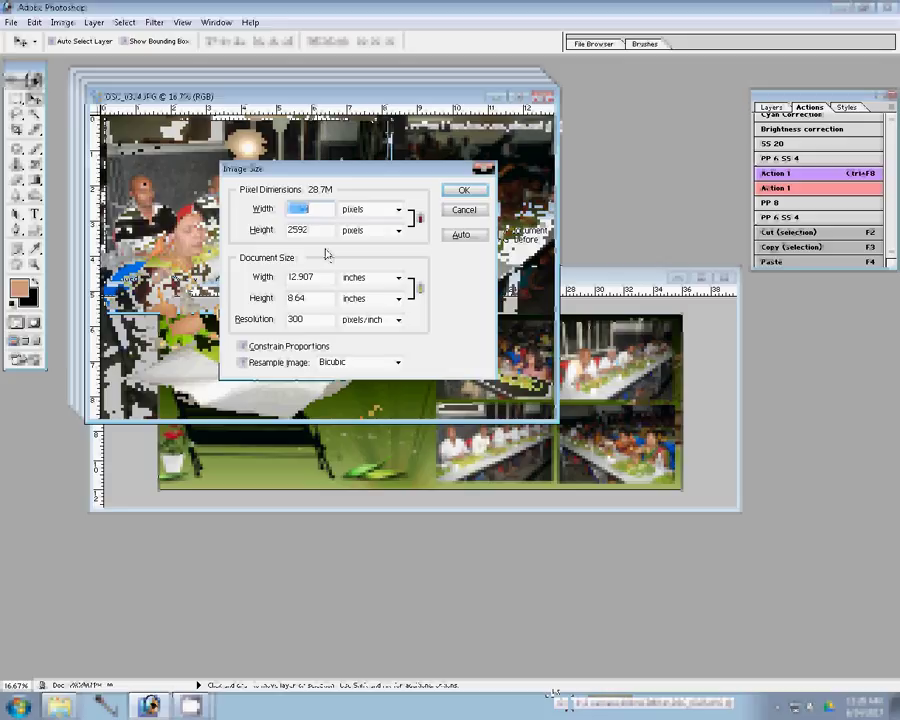
{"action": "type", "text": "3910"}
{"action": "left_click", "coordinate": [461, 190]}
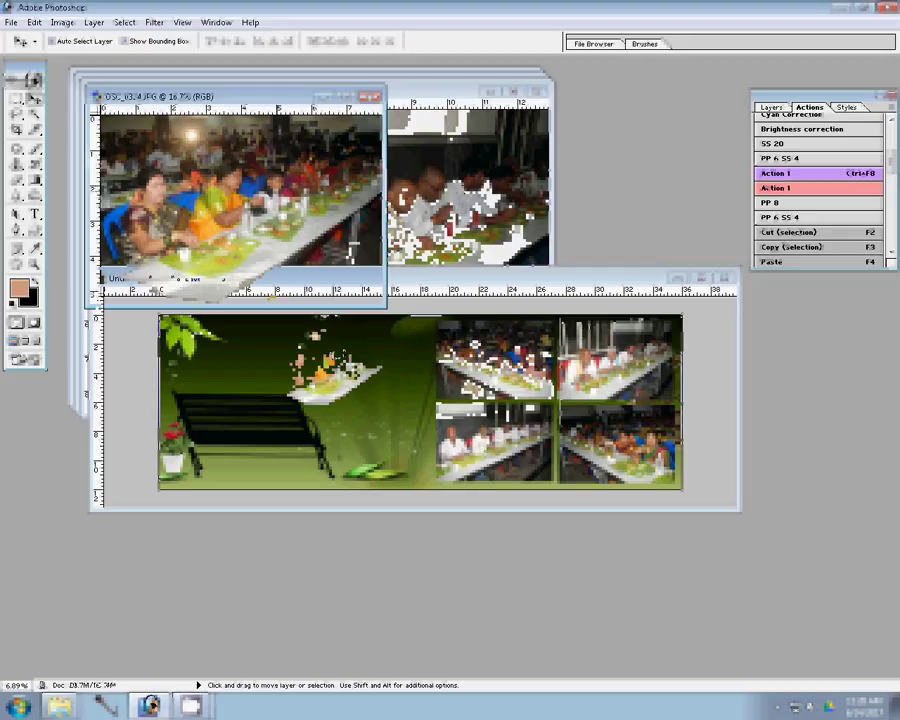
{"action": "left_click_drag", "start_coordinate": [160, 270], "coordinate": [215, 370]}
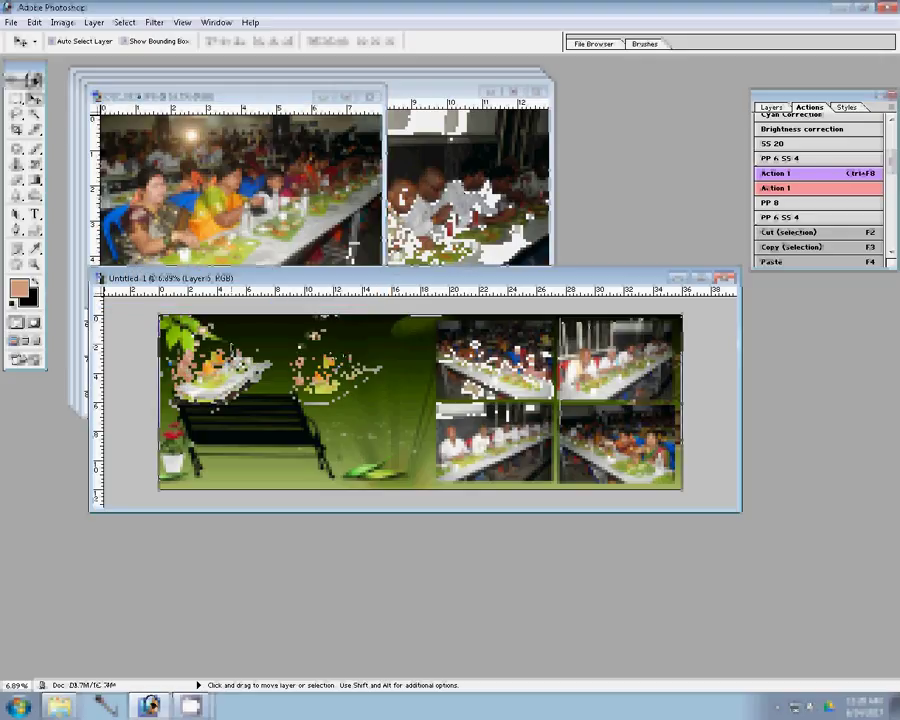
Close DSC_0324 unsaved and resize DSC_0323 to 7.5 inches wide
{"action": "left_click", "coordinate": [371, 97]}
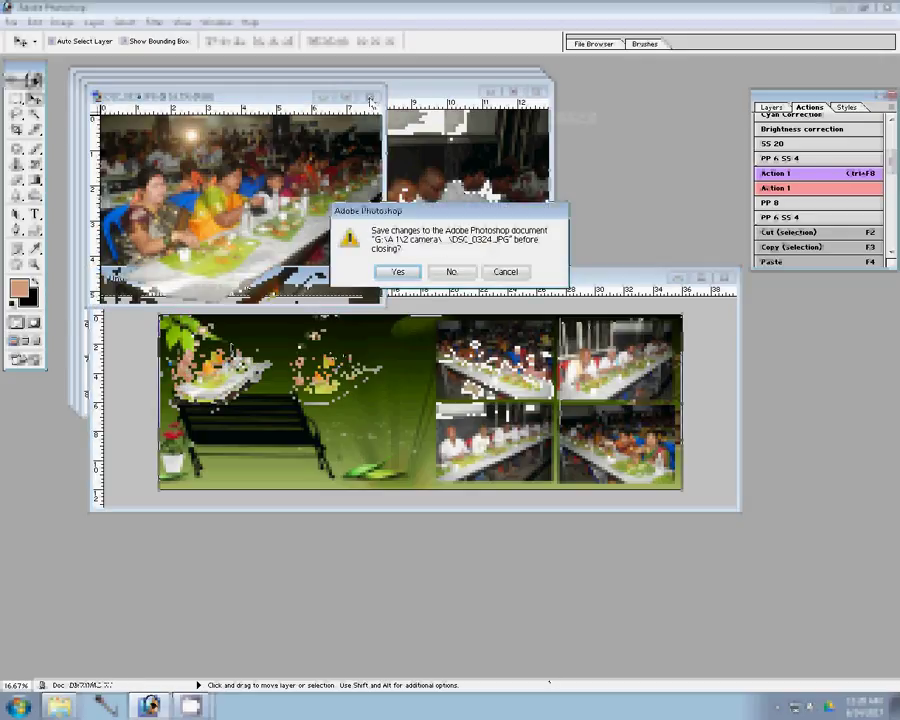
{"action": "left_click", "coordinate": [451, 271]}
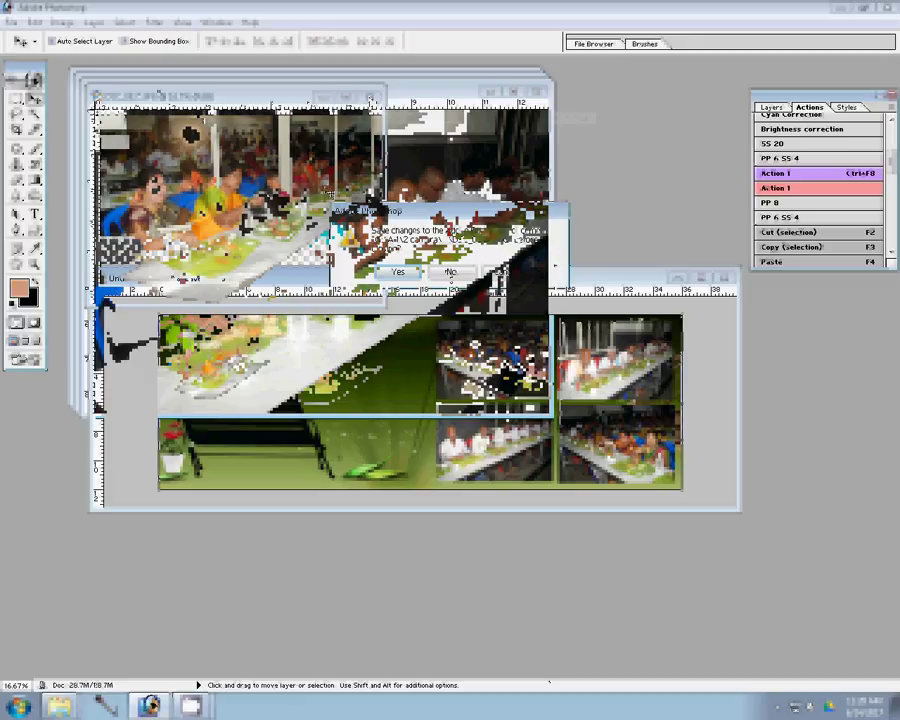
{"action": "key", "text": "ctrl+alt+i"}
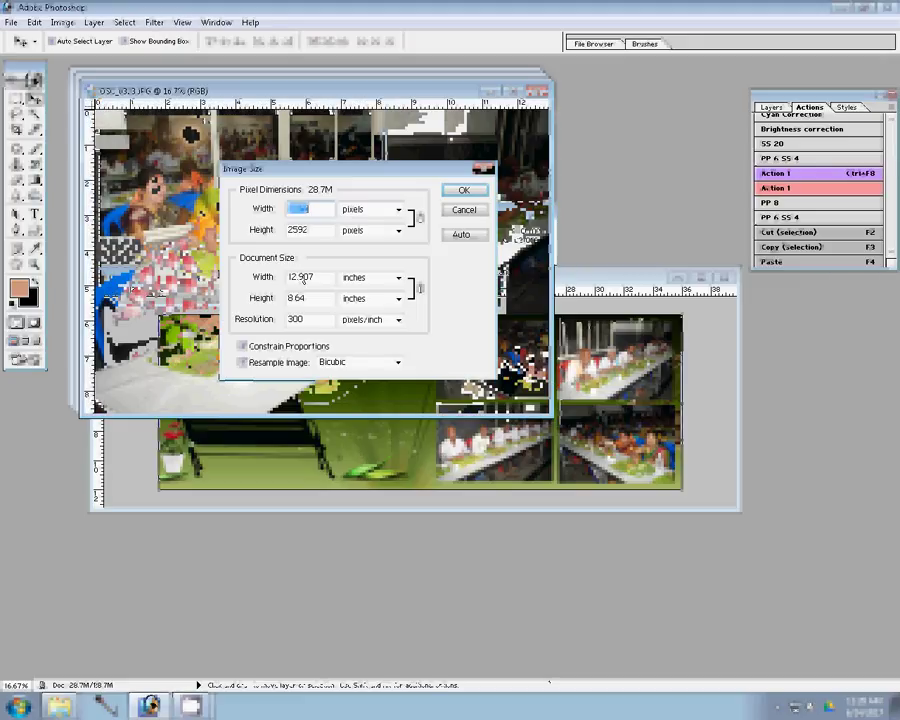
{"action": "double_click", "coordinate": [285, 279]}
{"action": "type", "text": "7.5"}
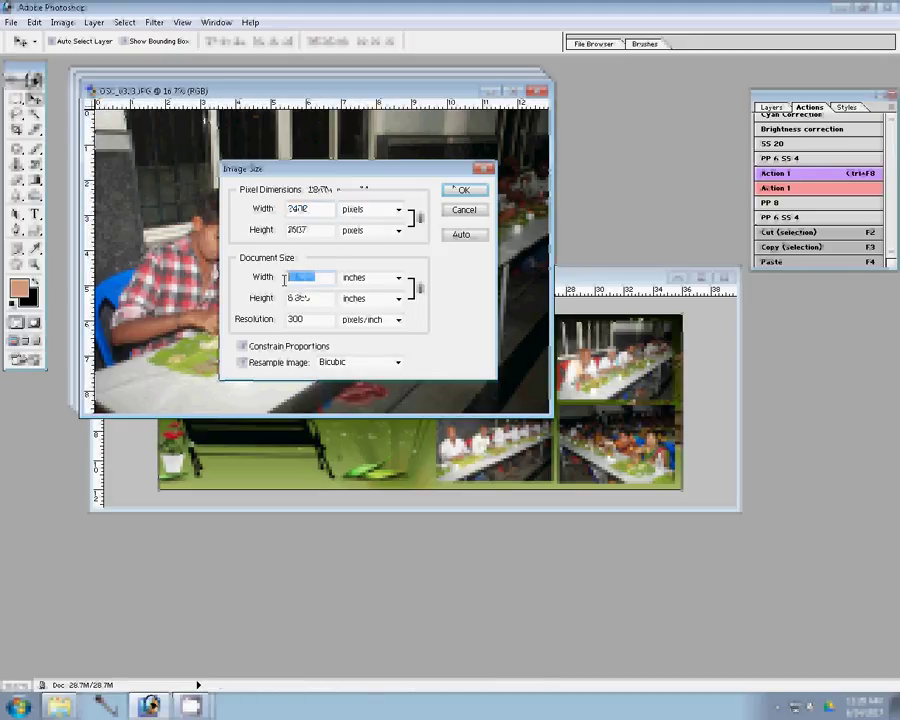
{"action": "key", "text": "Return"}
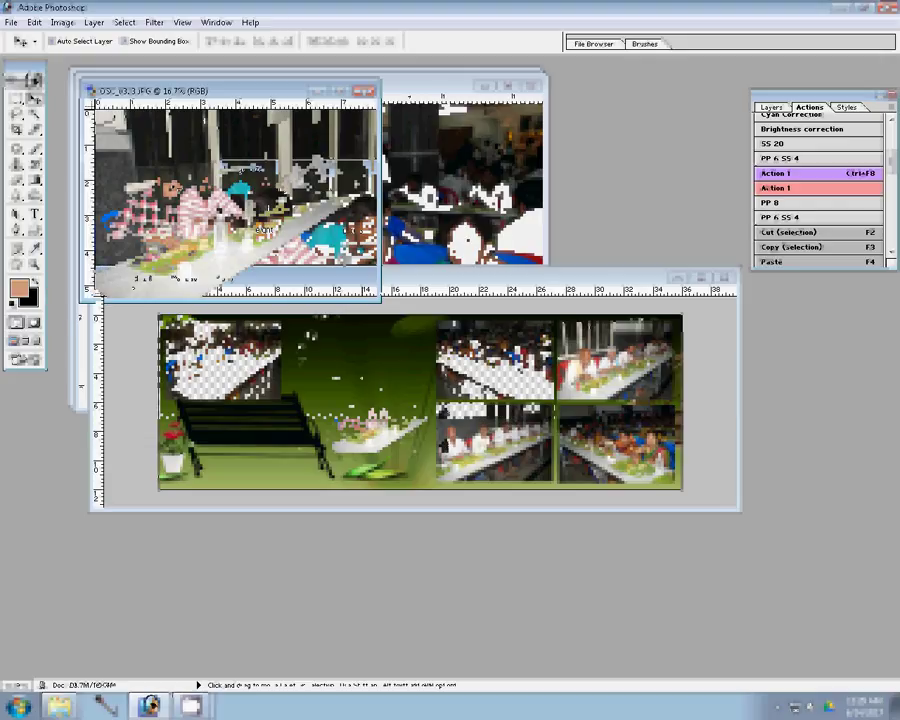
Close DSC_0323 unsaved and resize DSC_0322 to 8 inches wide
{"action": "left_click", "coordinate": [259, 170]}
{"action": "key", "text": "ctrl+w"}
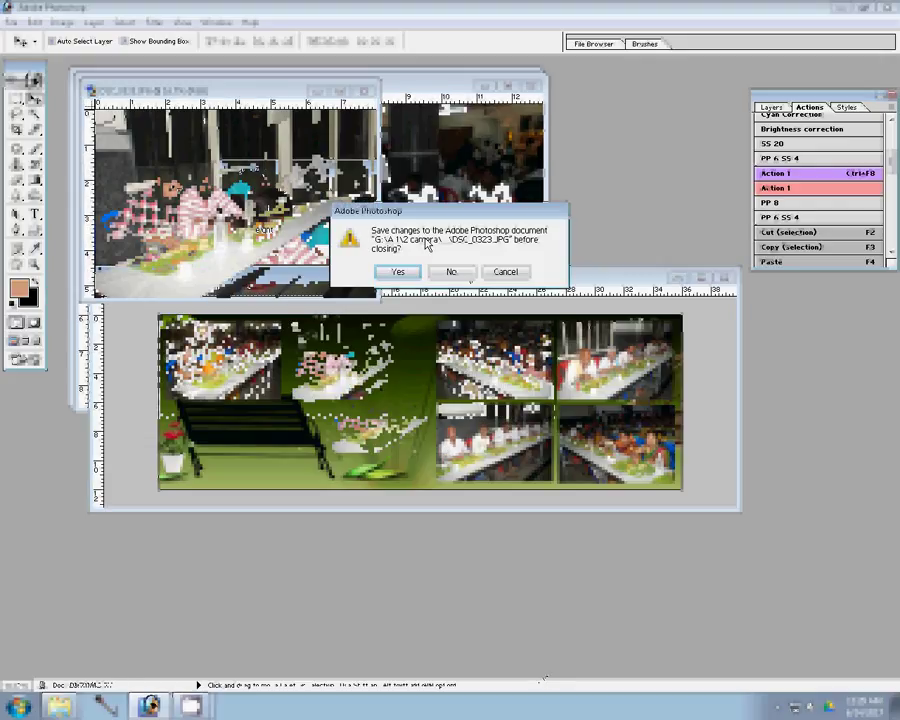
{"action": "left_click", "coordinate": [451, 271]}
{"action": "key", "text": "ctrl+alt+i"}
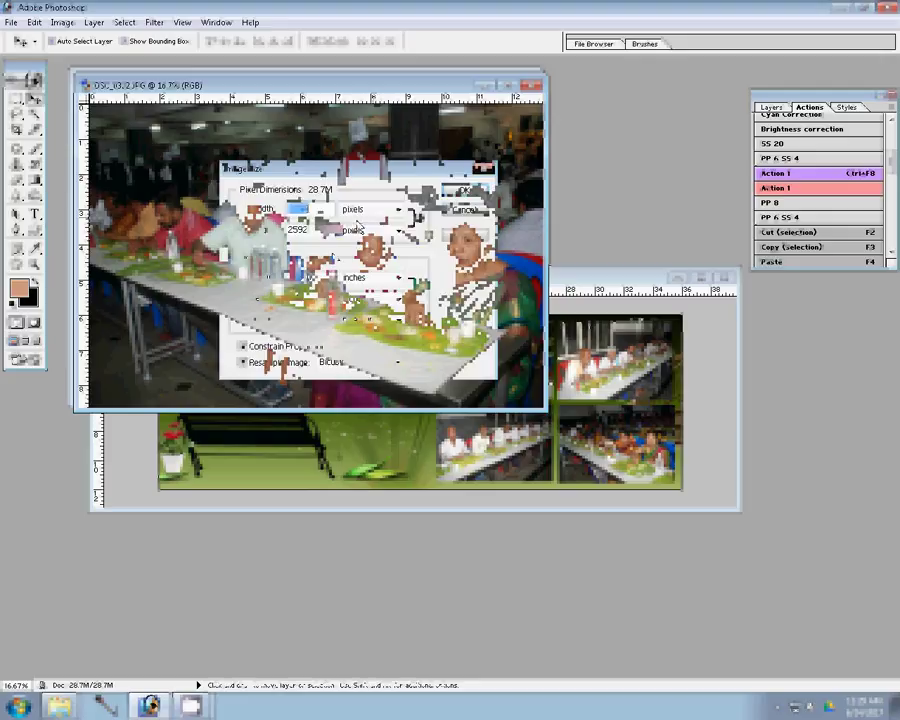
{"action": "double_click", "coordinate": [309, 276]}
{"action": "type", "text": "8"}
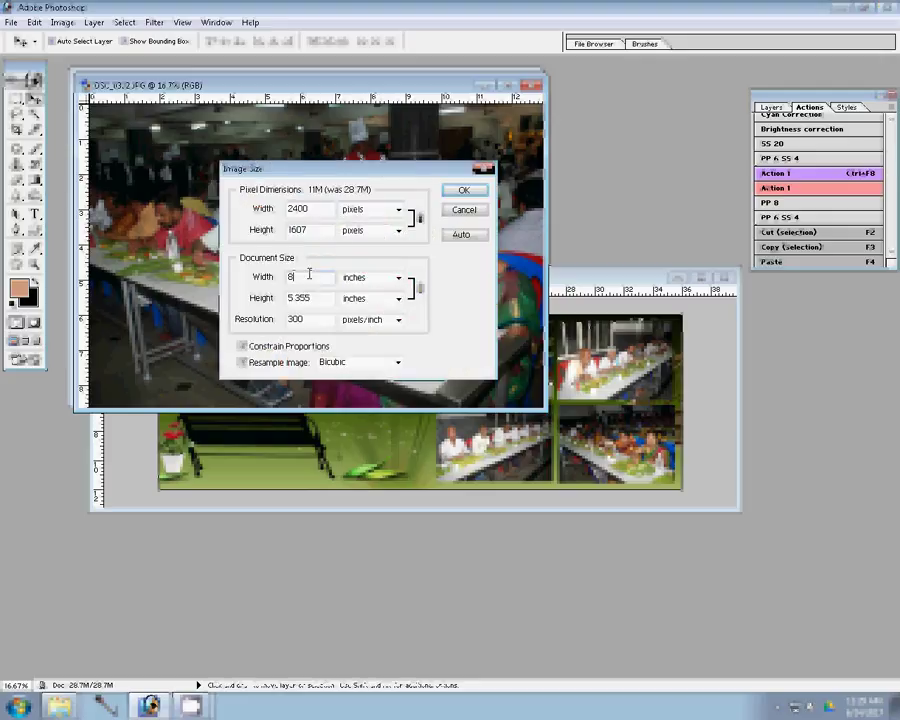
{"action": "key", "text": "Return"}
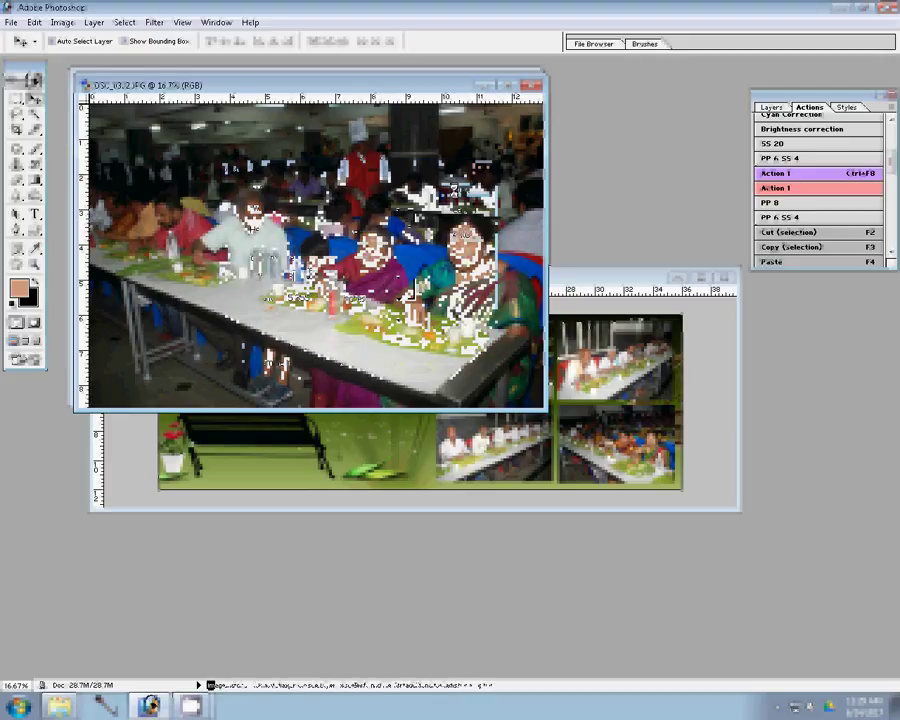
Drag DSC_0322 onto the album page's lower-left slot and close it without saving
{"action": "left_click_drag", "start_coordinate": [415, 217], "coordinate": [285, 420]}
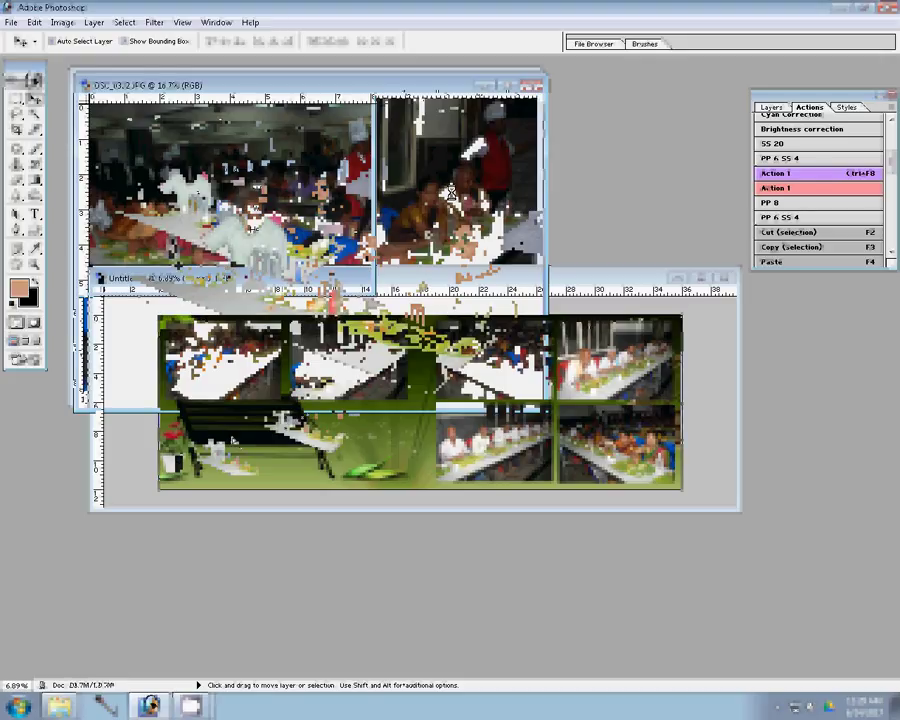
{"action": "left_click", "coordinate": [293, 215]}
{"action": "key", "text": "ctrl+w"}
{"action": "key", "text": "n"}
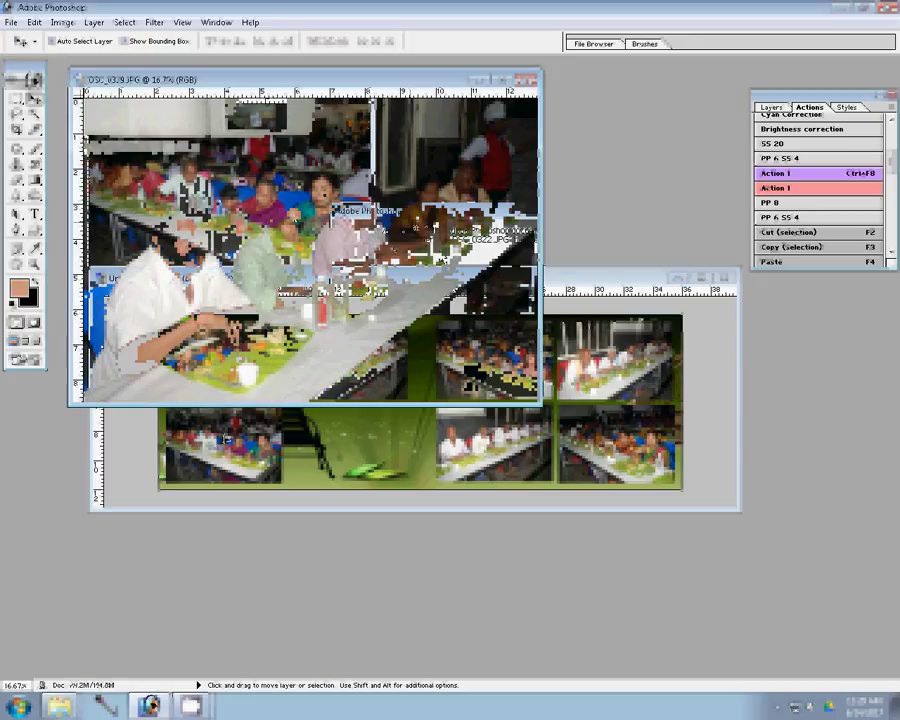
Resize the last photo to 8.24 inches wide
{"action": "key", "text": "ctrl+alt+i"}
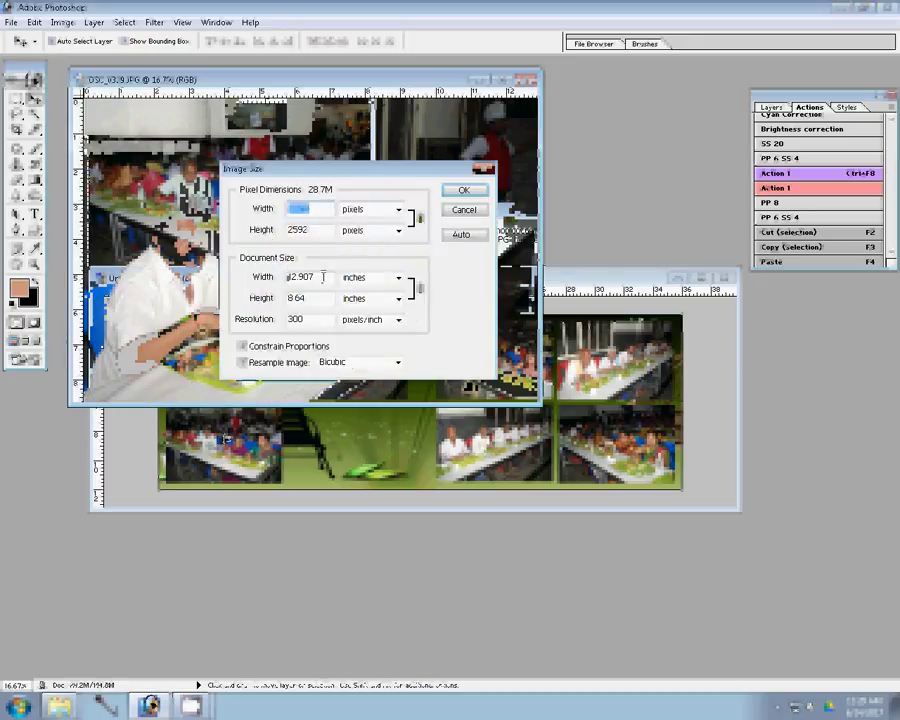
{"action": "double_click", "coordinate": [300, 277]}
{"action": "type", "text": "8.24"}
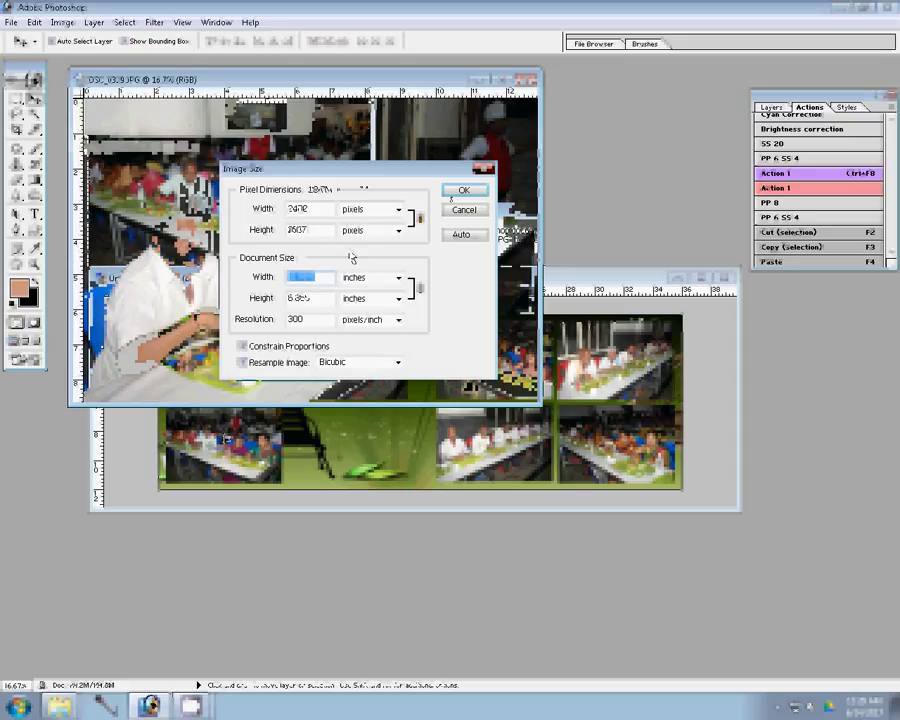
{"action": "left_click", "coordinate": [446, 191]}
Fit the photo into the album page's empty slot and close the original unsaved
{"action": "left_click_drag", "start_coordinate": [446, 191], "coordinate": [220, 305]}
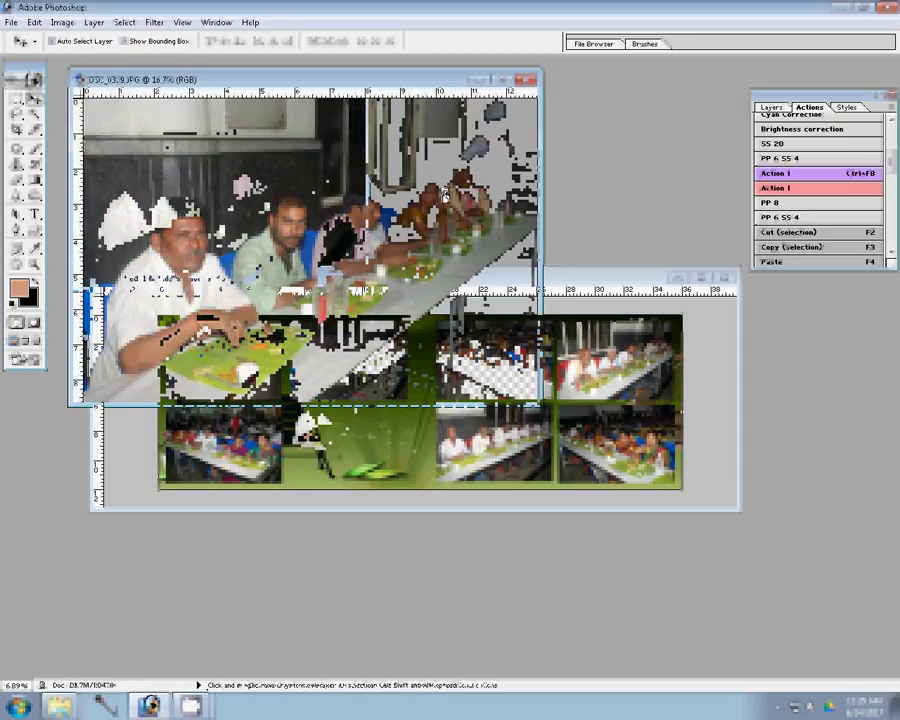
{"action": "left_click_drag", "start_coordinate": [220, 305], "coordinate": [228, 320]}
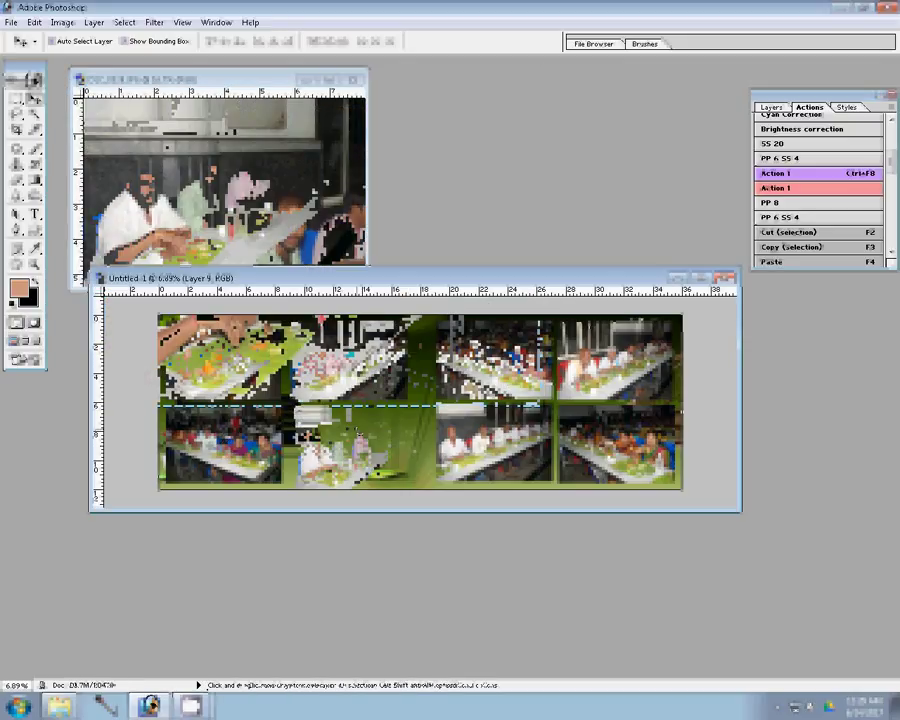
{"action": "left_click_drag", "start_coordinate": [357, 433], "coordinate": [362, 438]}
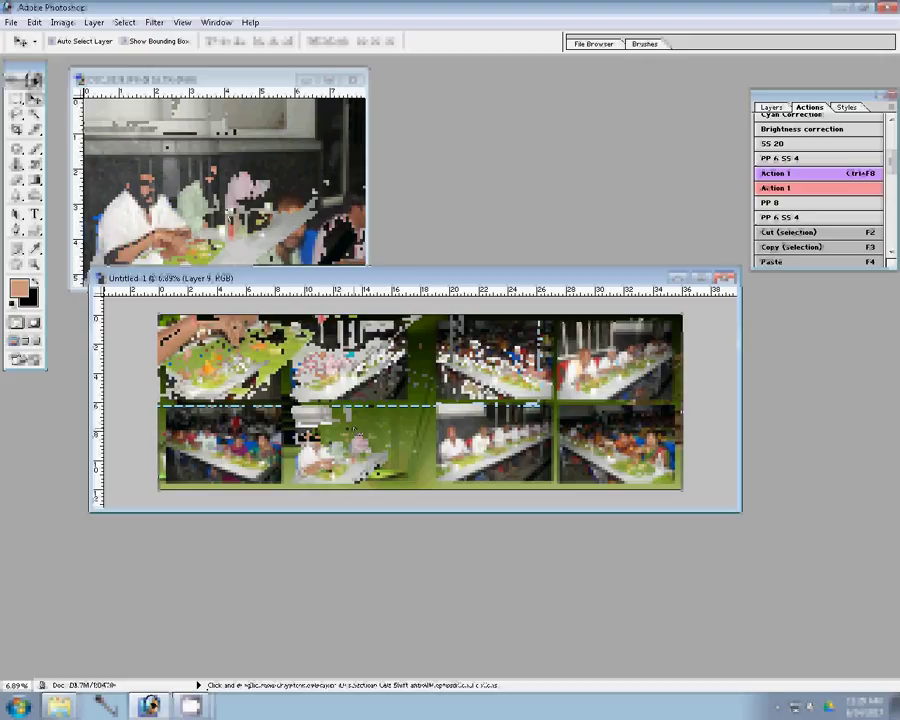
{"action": "left_click", "coordinate": [333, 125]}
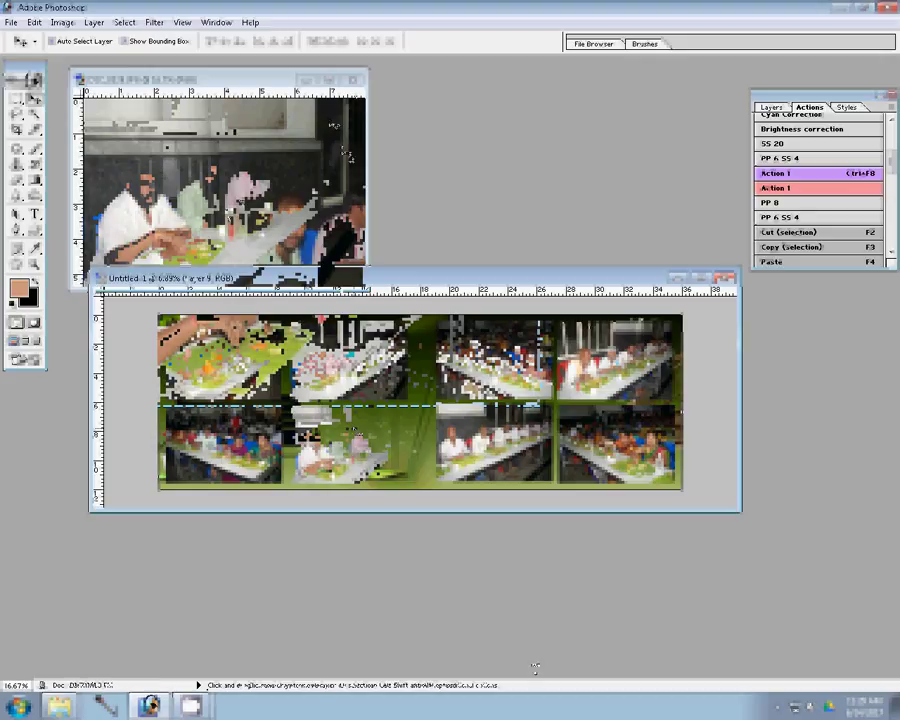
{"action": "key", "text": "ctrl+w"}
{"action": "left_click", "coordinate": [461, 276]}
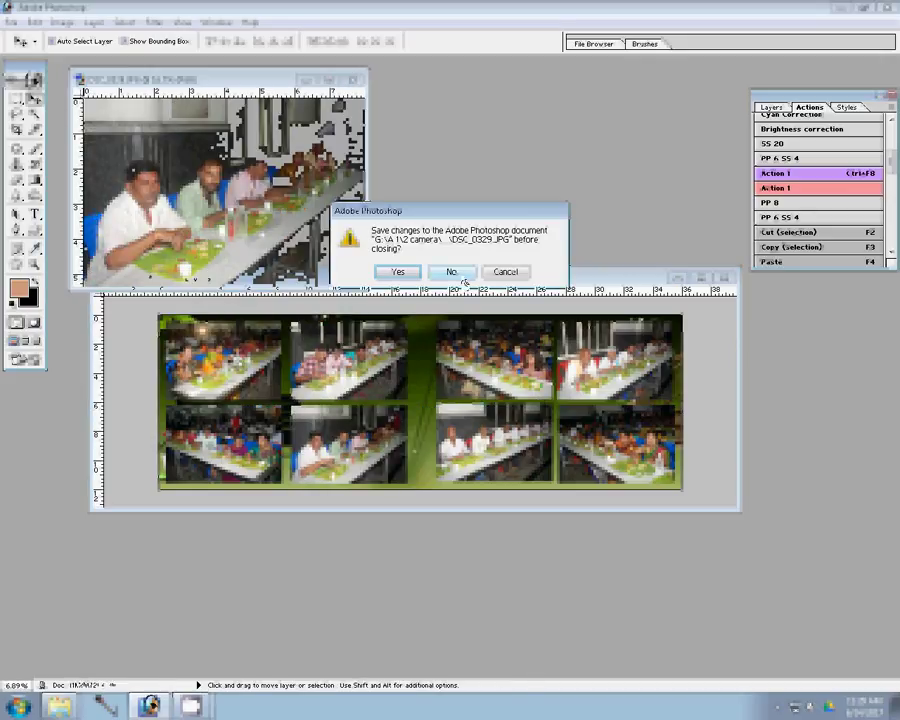
{"action": "left_click", "coordinate": [777, 110]}
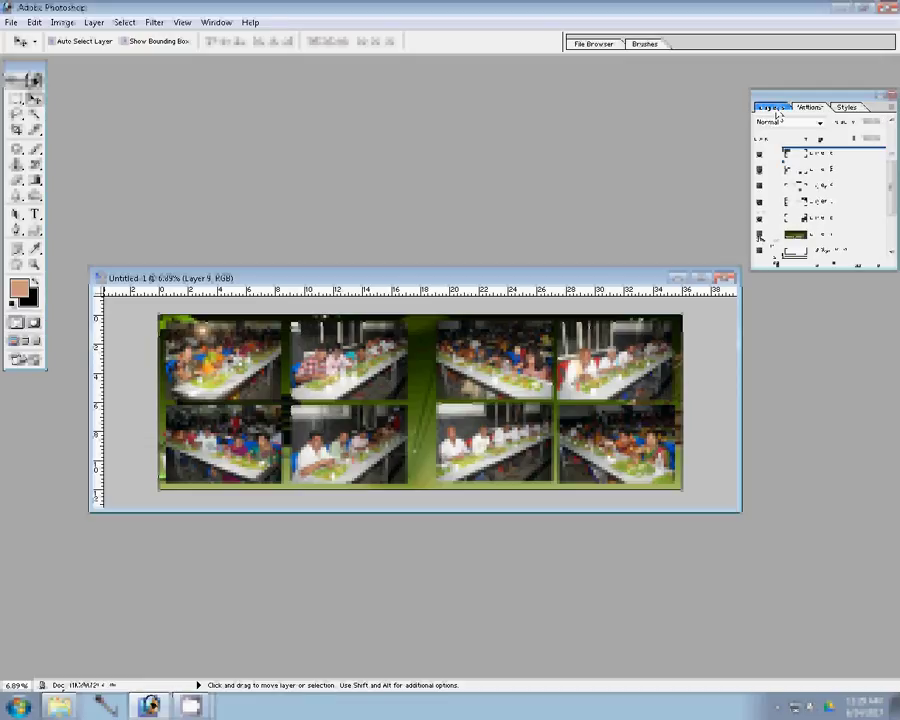
Hide the green background layer and merge the eight visible photo layers into one
{"action": "left_click", "coordinate": [759, 234]}
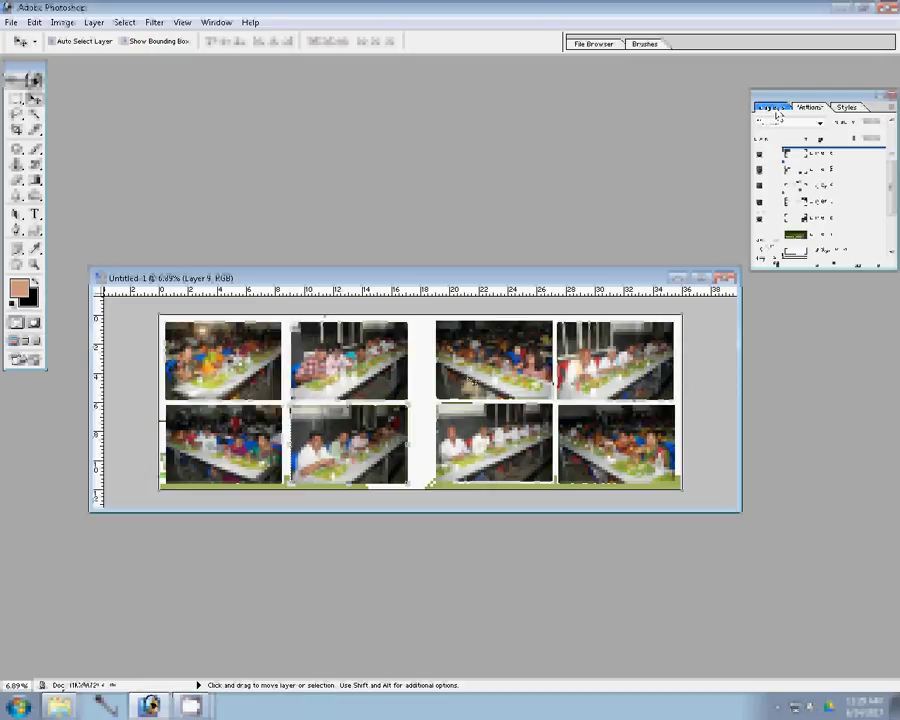
{"action": "left_click", "coordinate": [473, 364]}
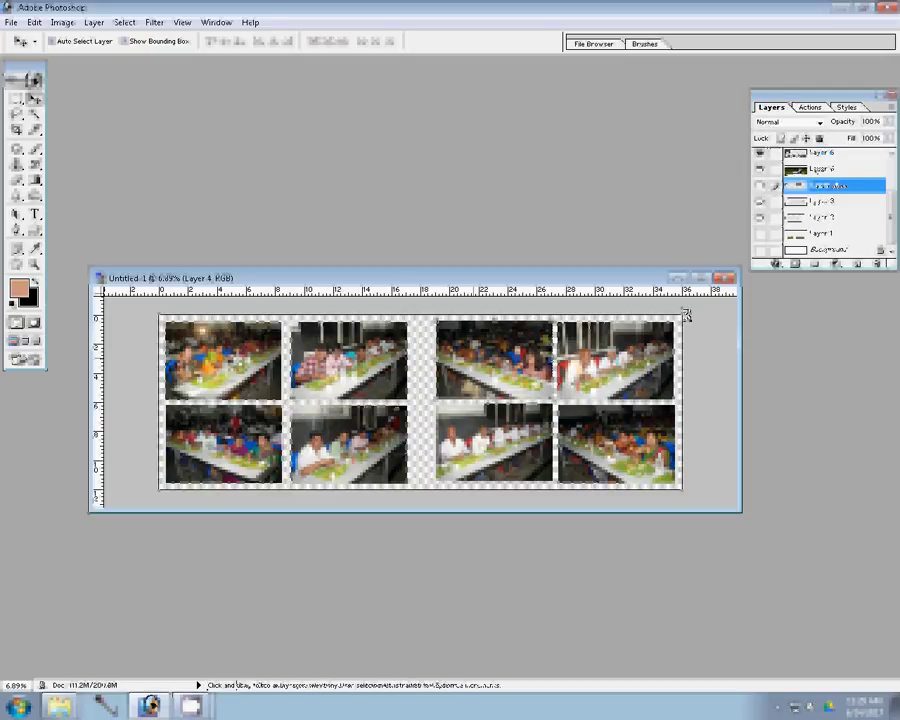
{"action": "key", "text": "ctrl+shift+e"}
{"action": "left_click", "coordinate": [776, 263]}
Give the merged photos a 22 px outside green stroke
{"action": "left_click", "coordinate": [458, 404]}
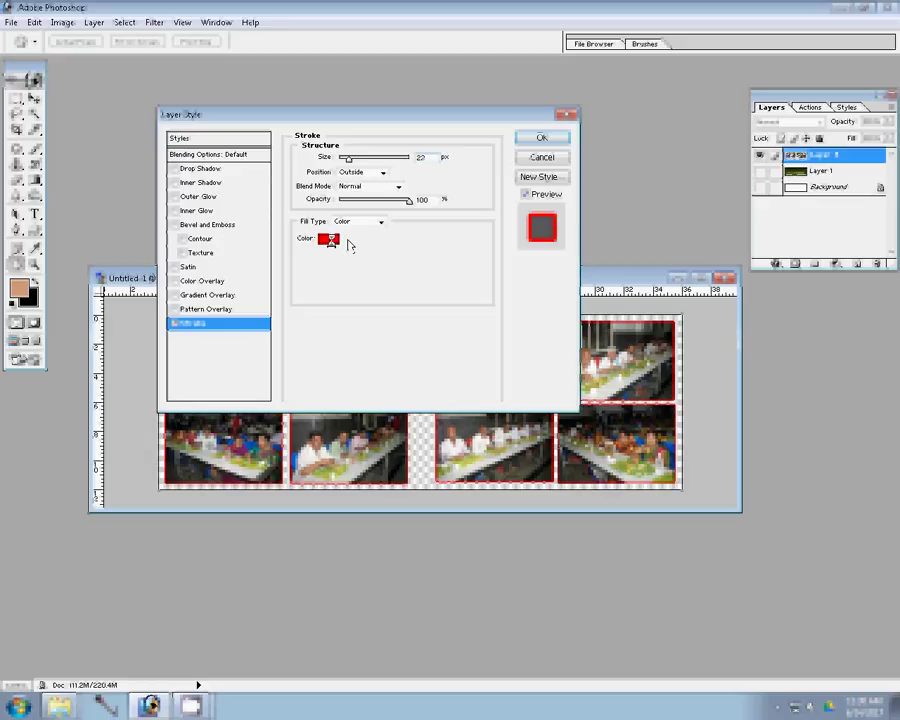
{"action": "left_click", "coordinate": [541, 138]}
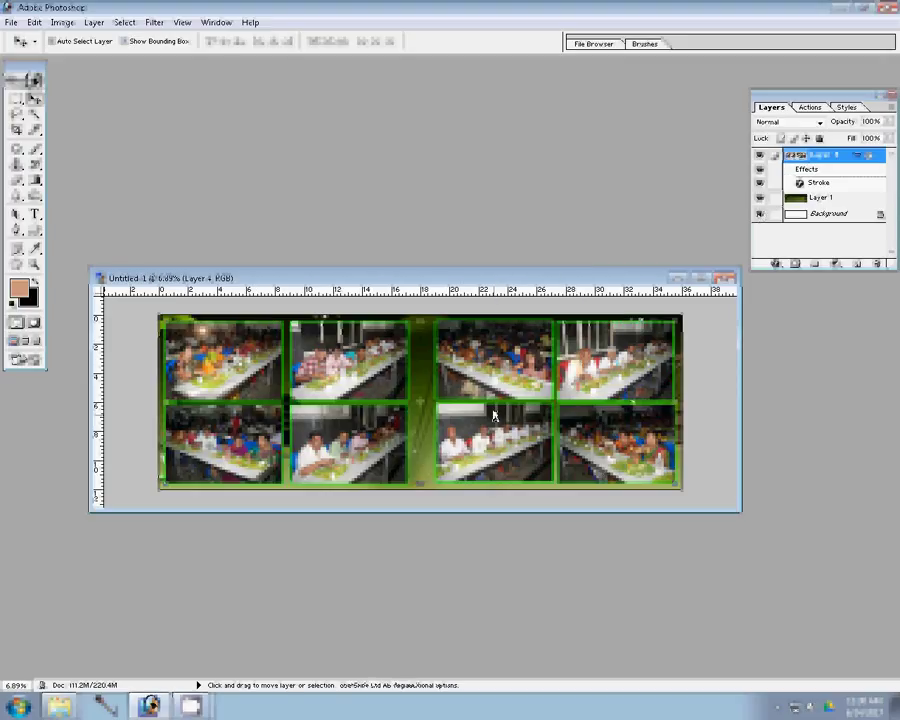
{"action": "key", "text": "ctrl+s"}
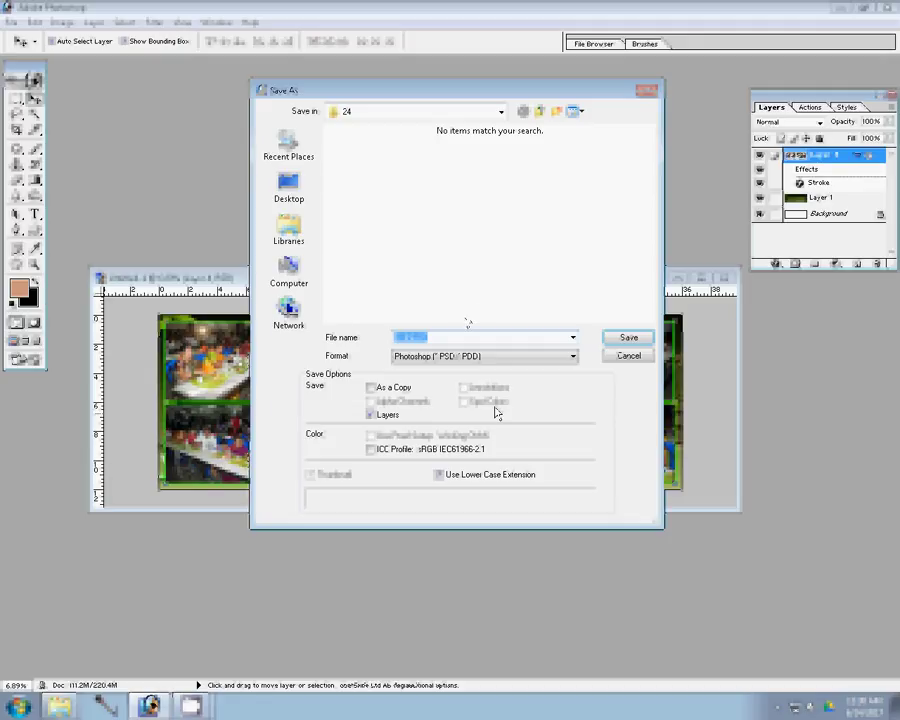
Navigate to Local Disk (G:) > 00 and save the page as 65 in Photoshop PSD format
{"action": "left_click", "coordinate": [288, 270]}
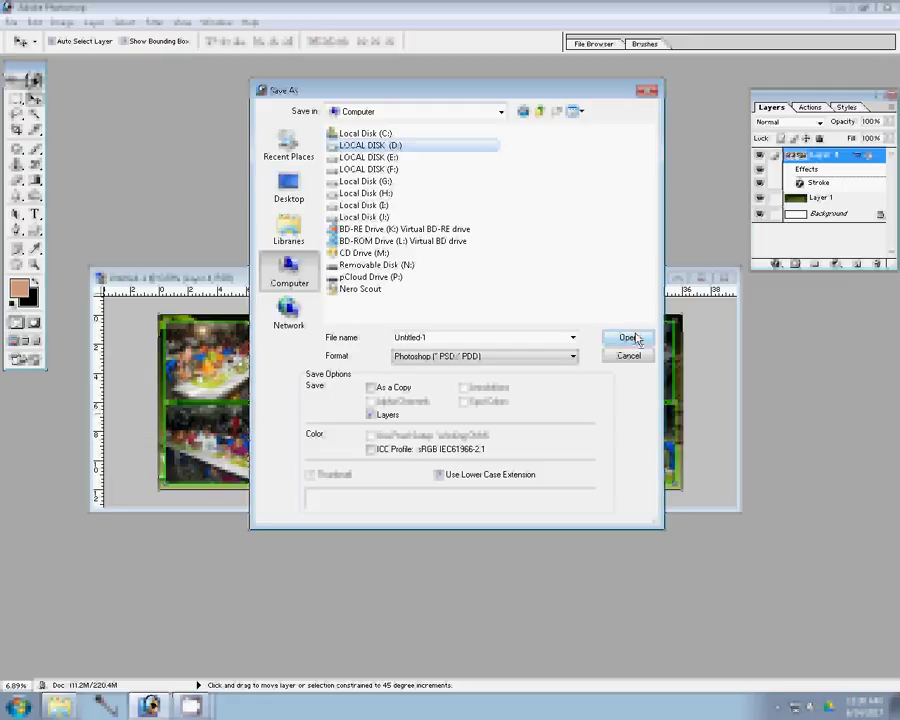
{"action": "left_click", "coordinate": [630, 338]}
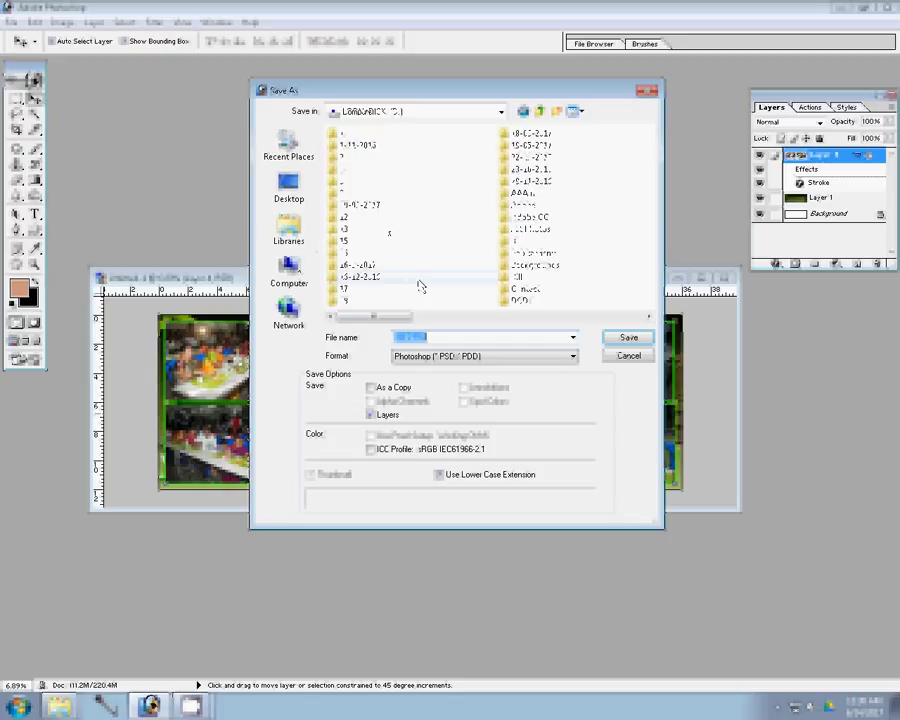
{"action": "key", "text": "BackSpace"}
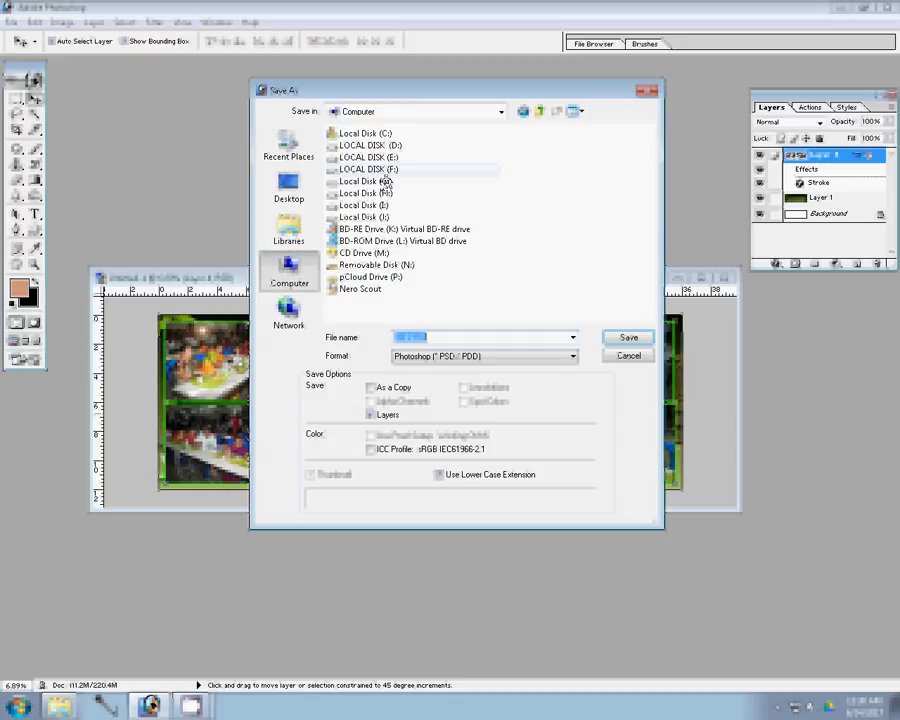
{"action": "double_click", "coordinate": [404, 210]}
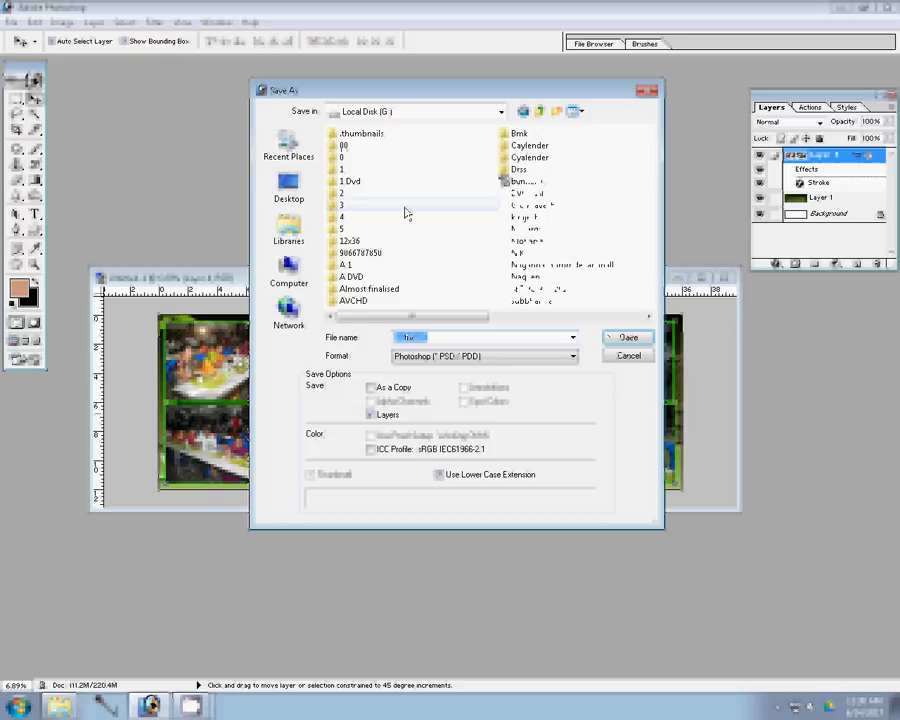
{"action": "type", "text": "00"}
{"action": "key", "text": "Return"}
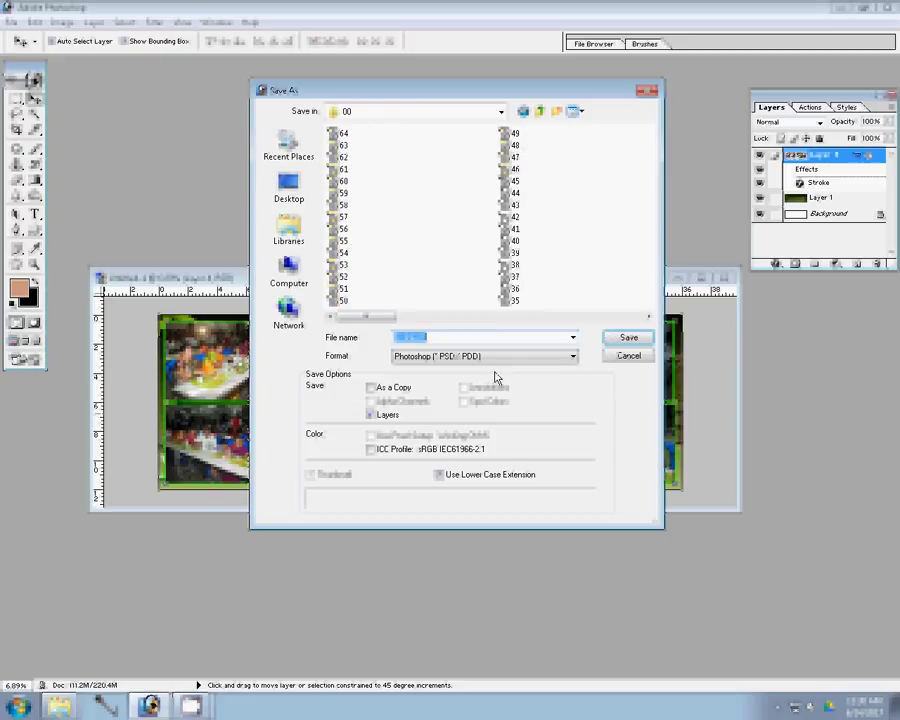
{"action": "type", "text": "65"}
{"action": "left_click", "coordinate": [629, 339]}
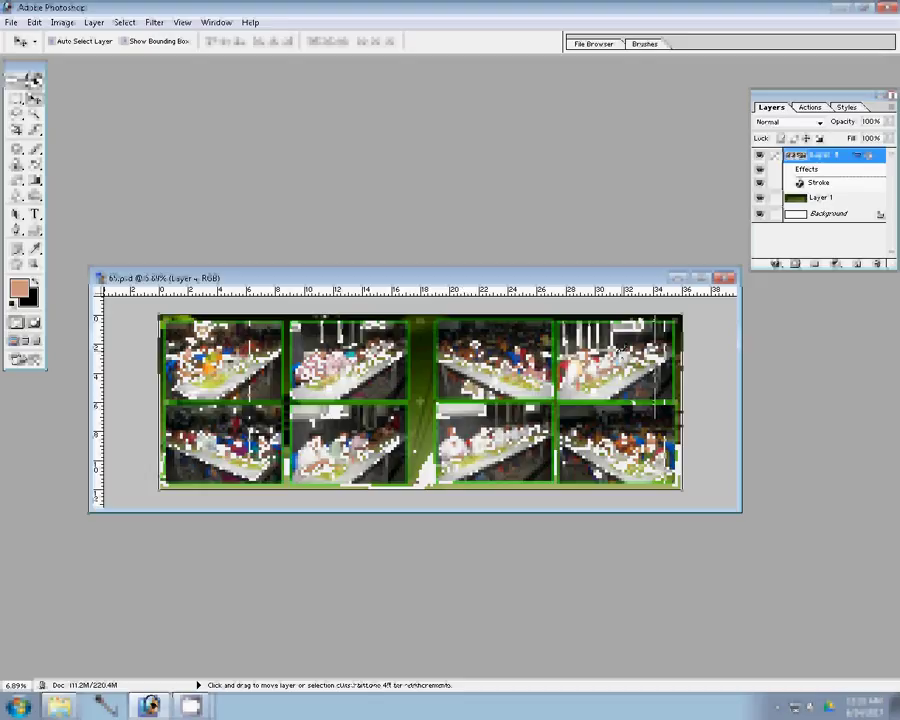
Pick file 44 in the Open dialog, close the album page, and switch to Explorer
{"action": "key", "text": "ctrl+o"}
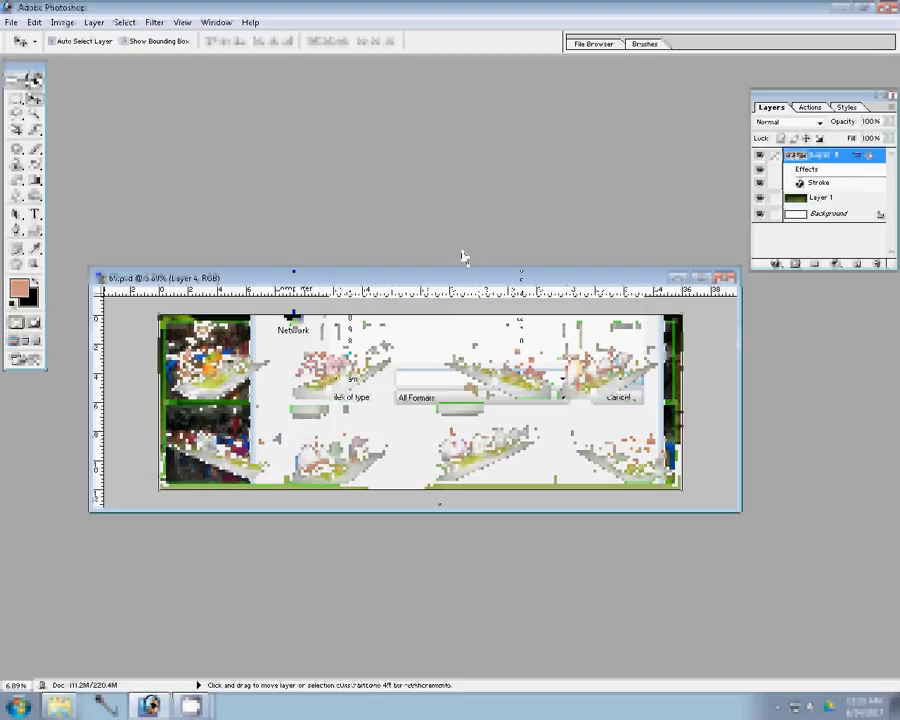
{"action": "left_click", "coordinate": [352, 149]}
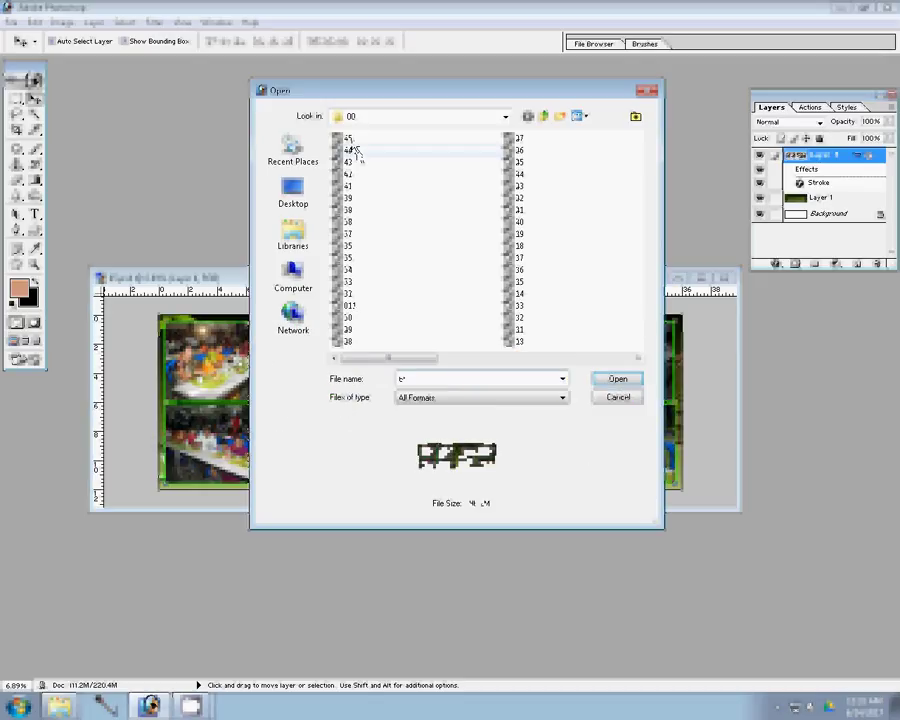
{"action": "key", "text": "Return"}
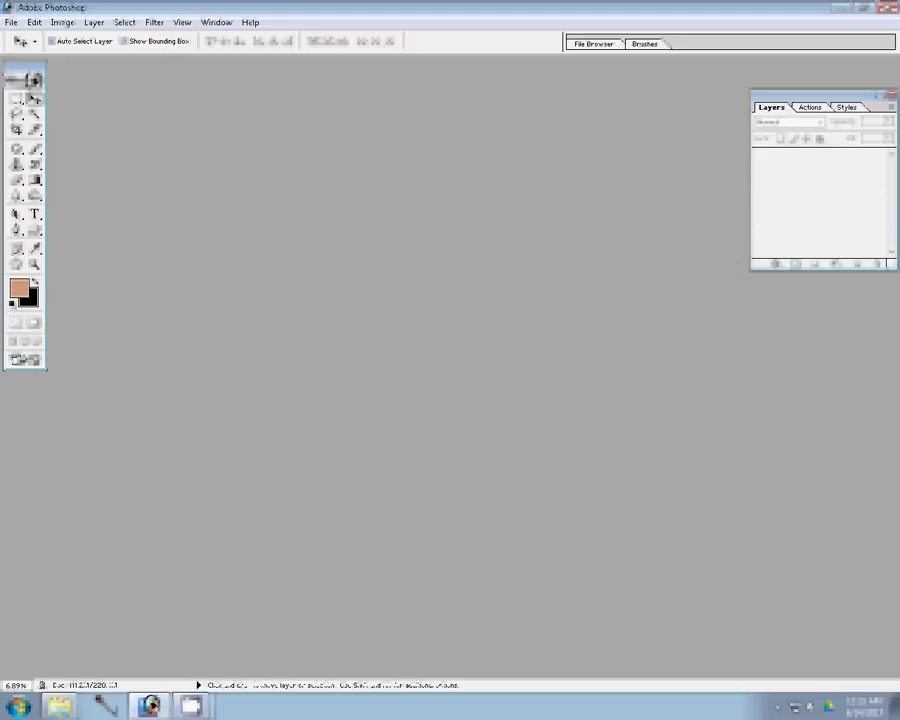
{"action": "left_click", "coordinate": [59, 706]}
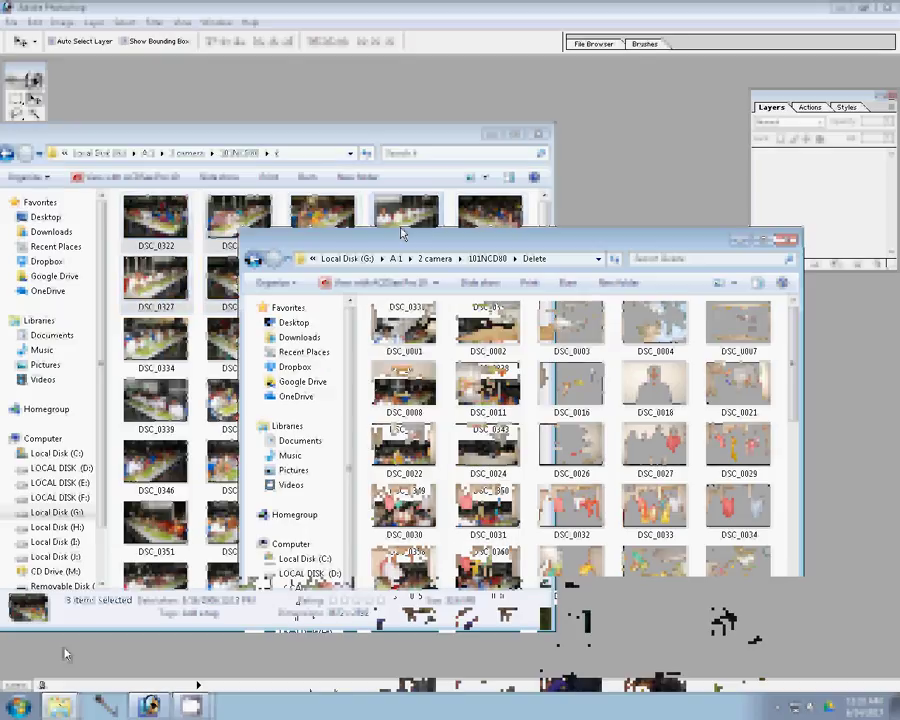
Browse the KARIZMA SCENERY frame templates, then minimise the Explorer windows
{"action": "left_click", "coordinate": [401, 231]}
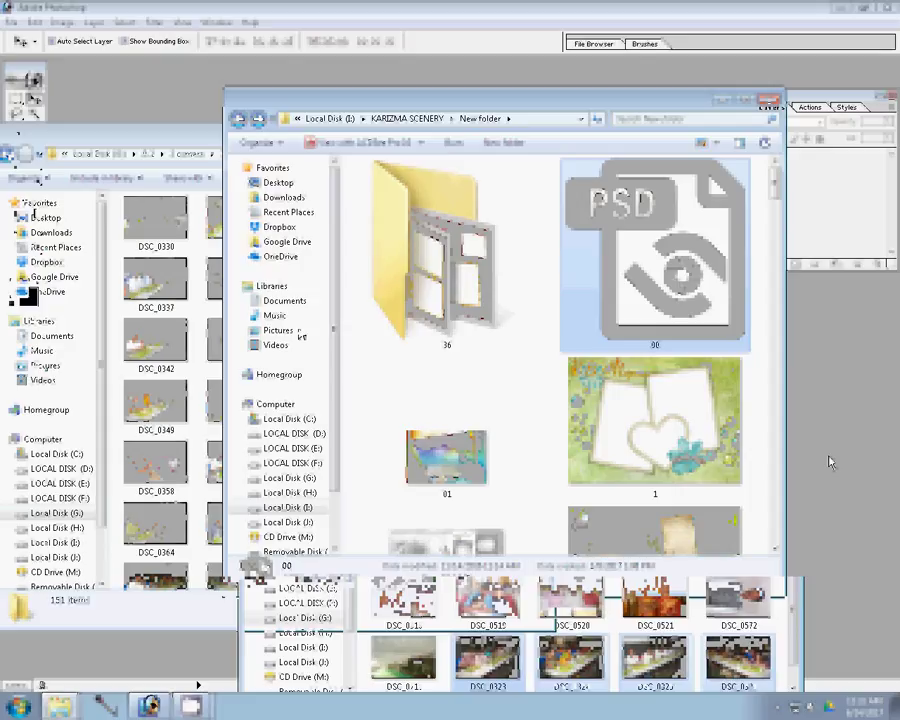
{"action": "left_click", "coordinate": [62, 707]}
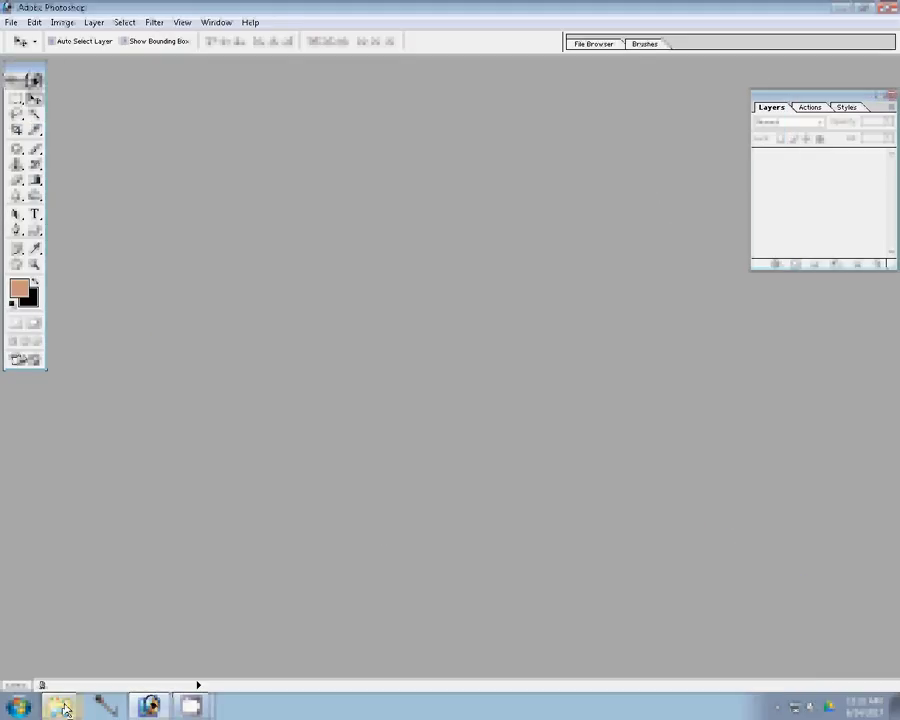
Create a new white 36 × 12 inch document at 300 pixels/inch
{"action": "key", "text": "ctrl+n"}
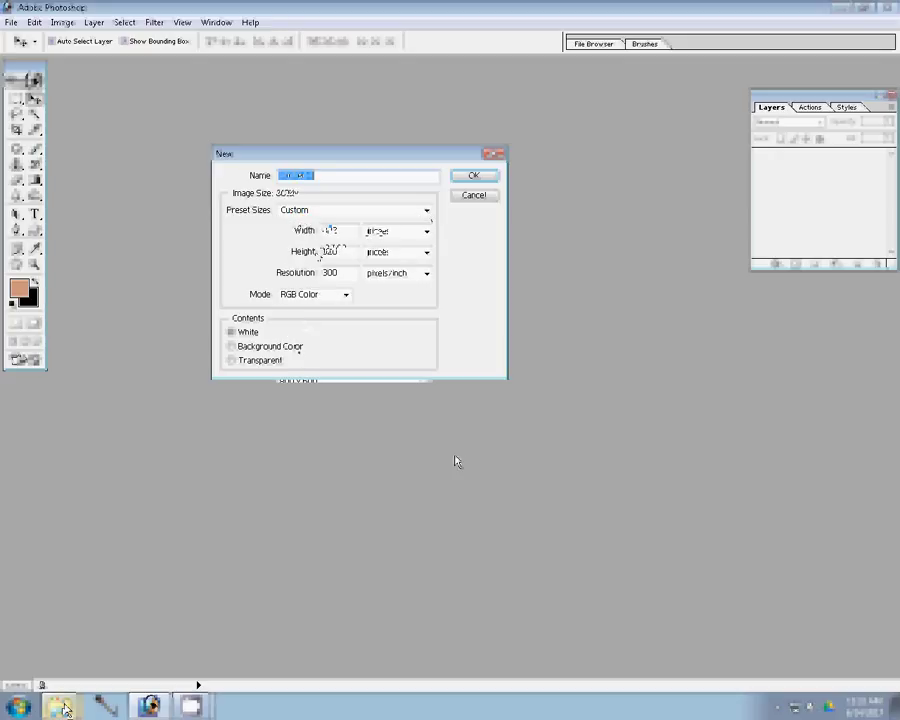
{"action": "key", "text": "Tab"}
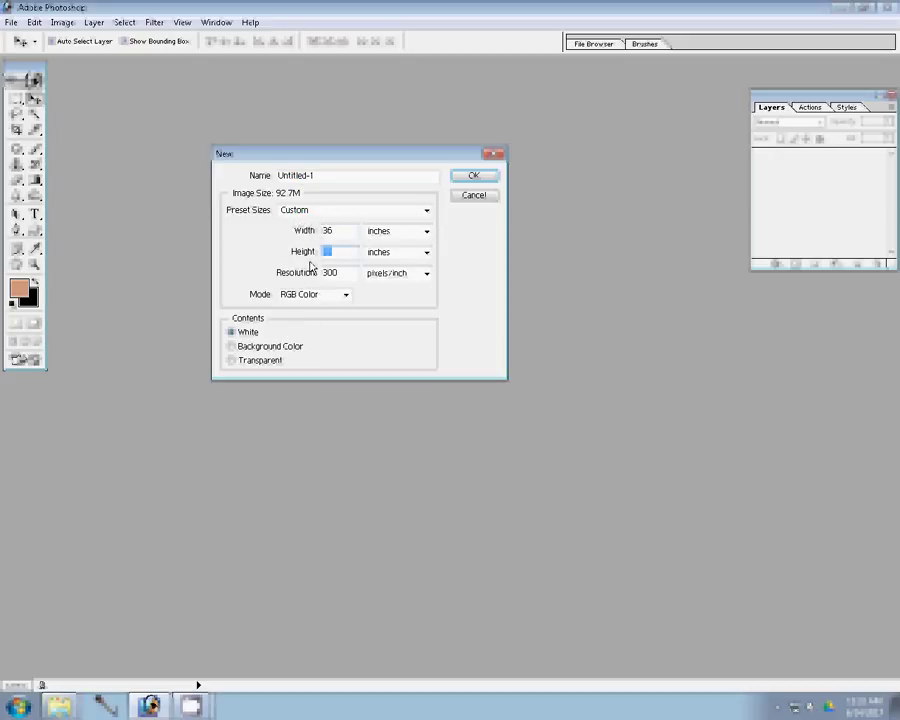
{"action": "type", "text": "12"}
{"action": "key", "text": "Return"}
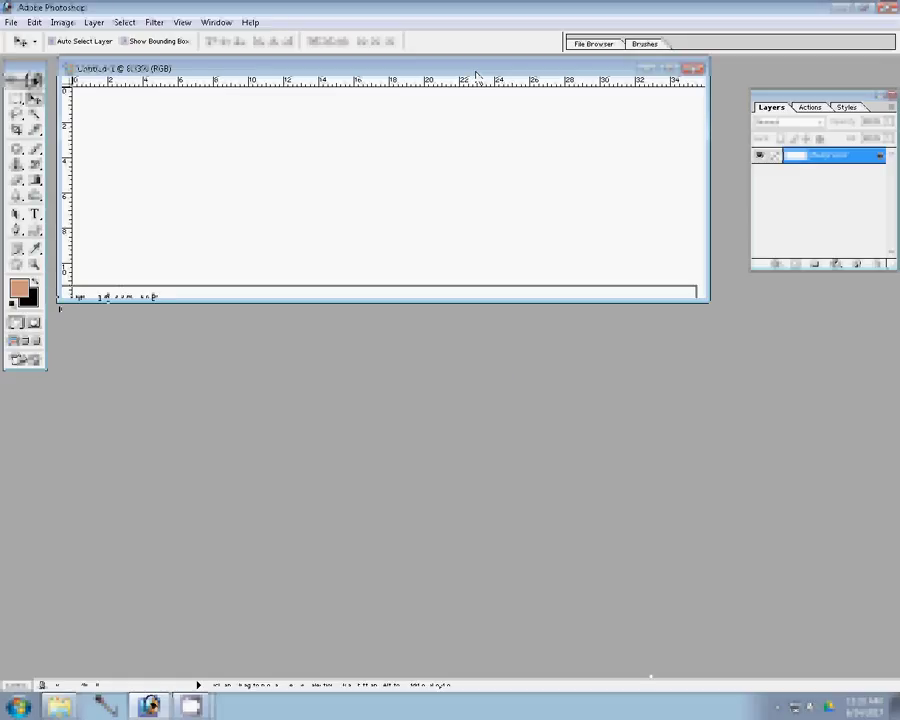
Open template 01.psd from KARIZMA SCENERY > New folder beside the blank Untitled-1 page, accepting the colour profile
{"action": "left_click_drag", "start_coordinate": [476, 69], "coordinate": [463, 298]}
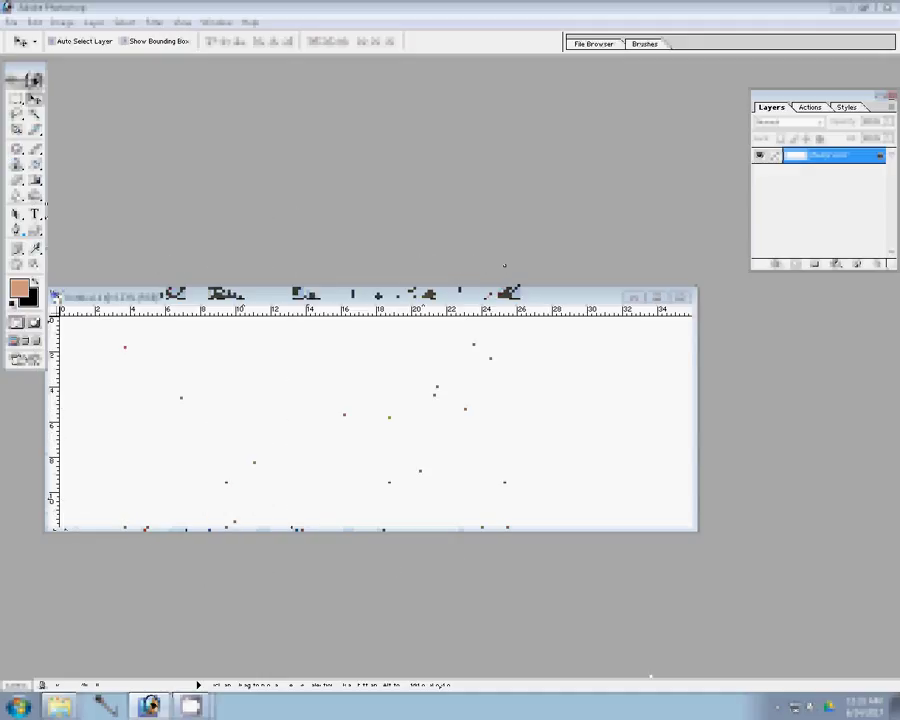
{"action": "left_click", "coordinate": [60, 707]}
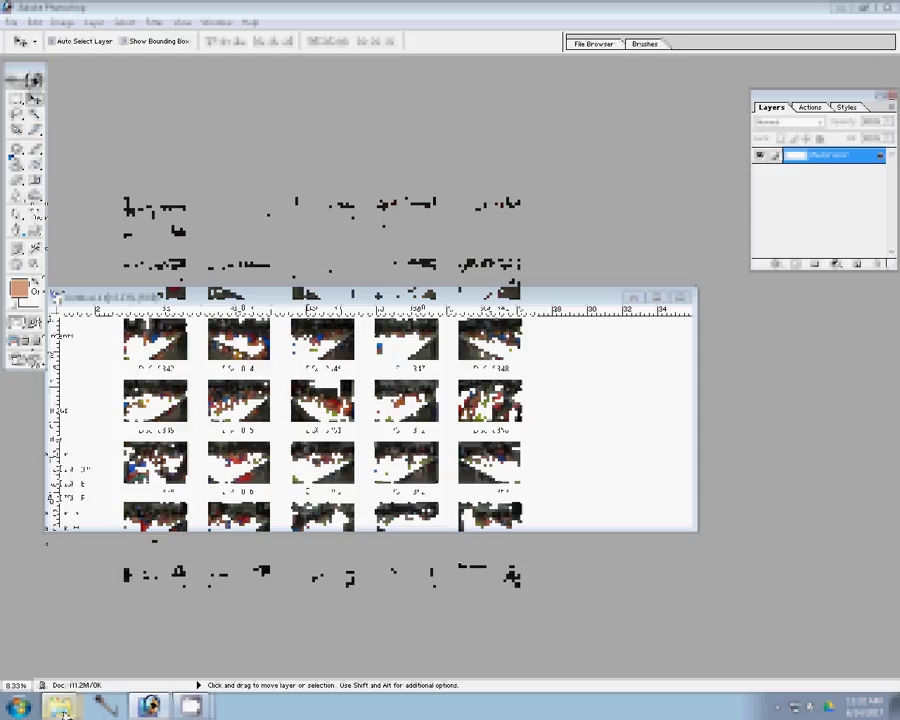
{"action": "left_click", "coordinate": [62, 710]}
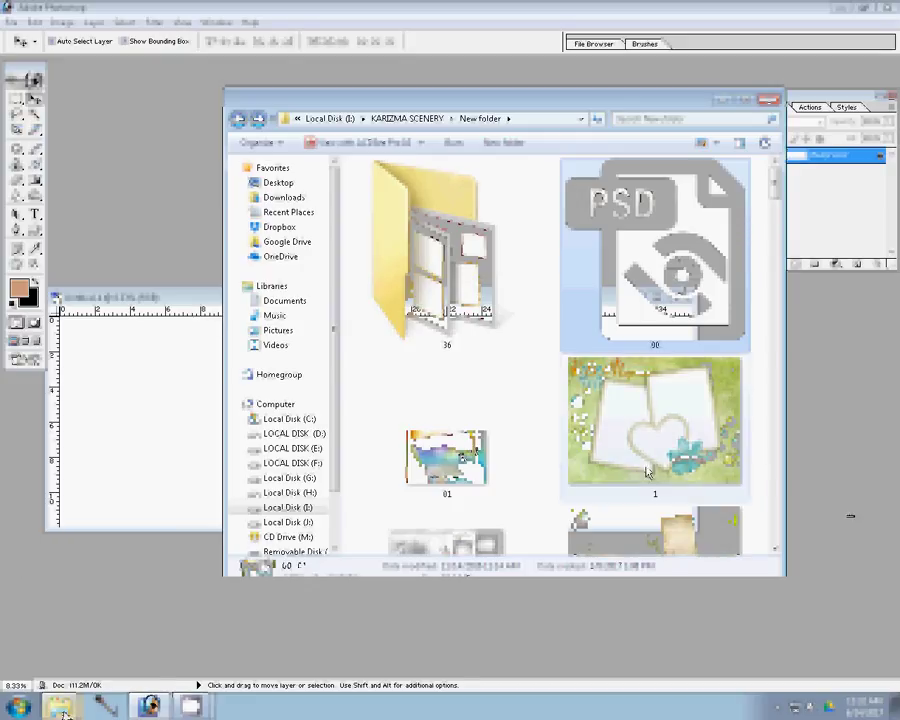
{"action": "double_click", "coordinate": [598, 363]}
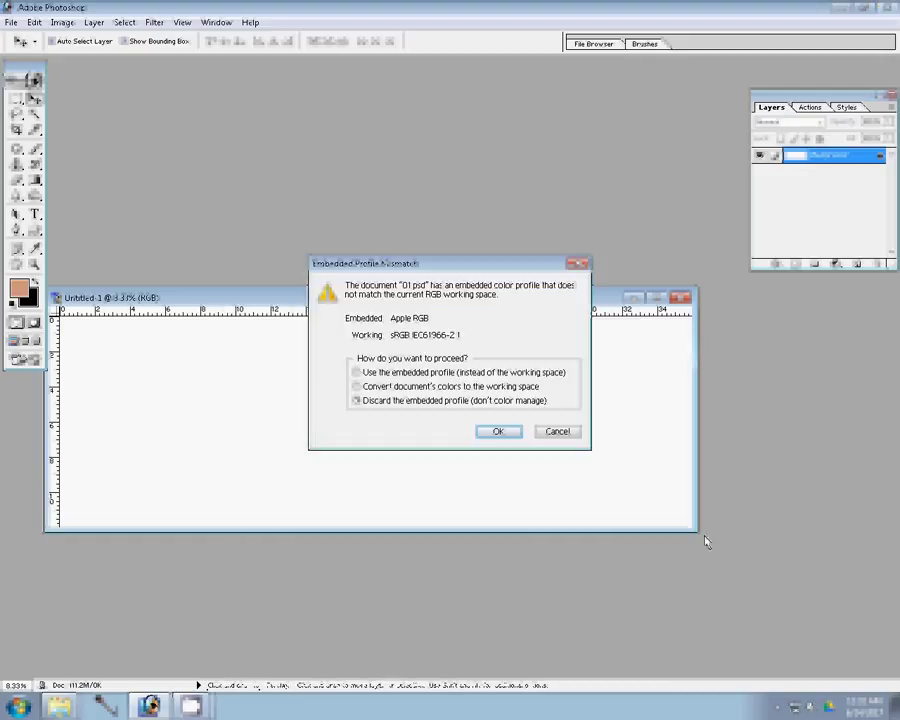
{"action": "key", "text": "Return"}
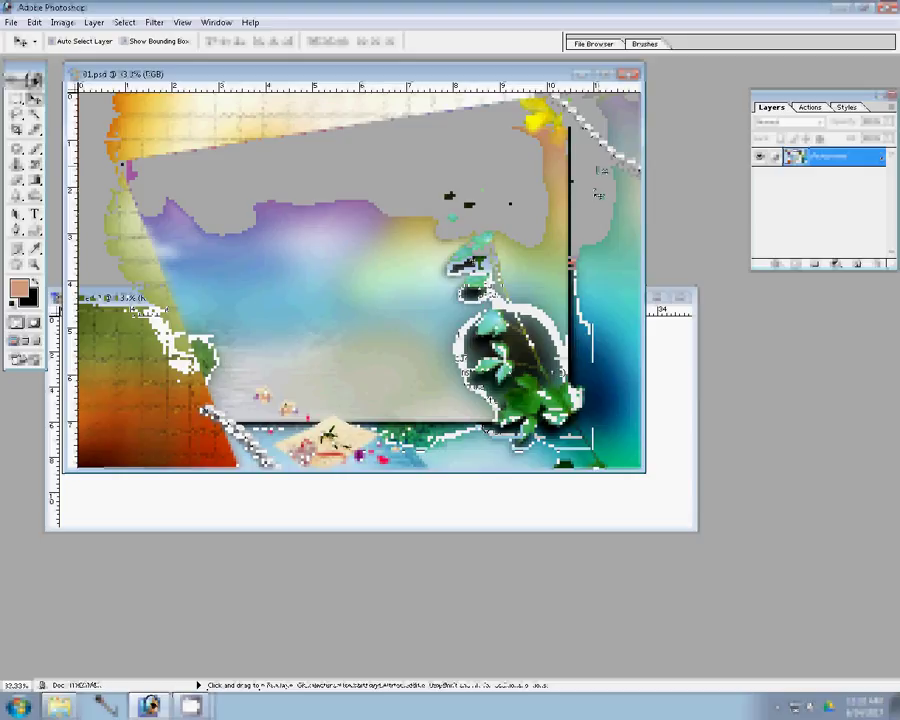
Place the scenic frame in Untitled-1 as Layer 1 and scale it across the left half to an 18 in guide
{"action": "left_click_drag", "start_coordinate": [350, 74], "coordinate": [173, 77]}
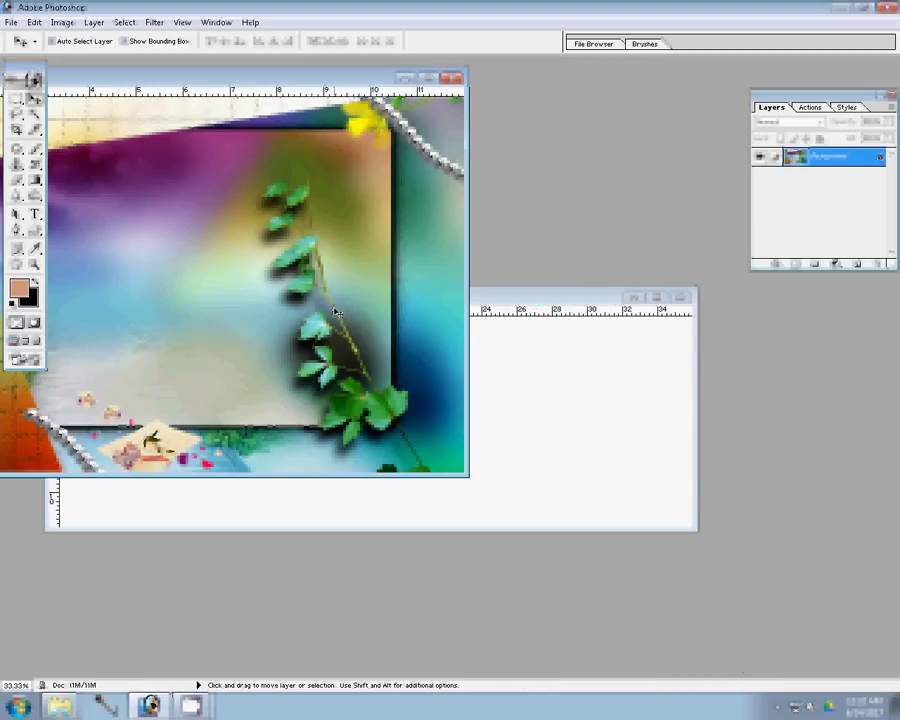
{"action": "mouse_move", "coordinate": [337, 313]}
{"action": "left_mouse_down"}
{"action": "mouse_move", "coordinate": [552, 289]}
{"action": "mouse_move", "coordinate": [98, 292]}
{"action": "left_mouse_up"}
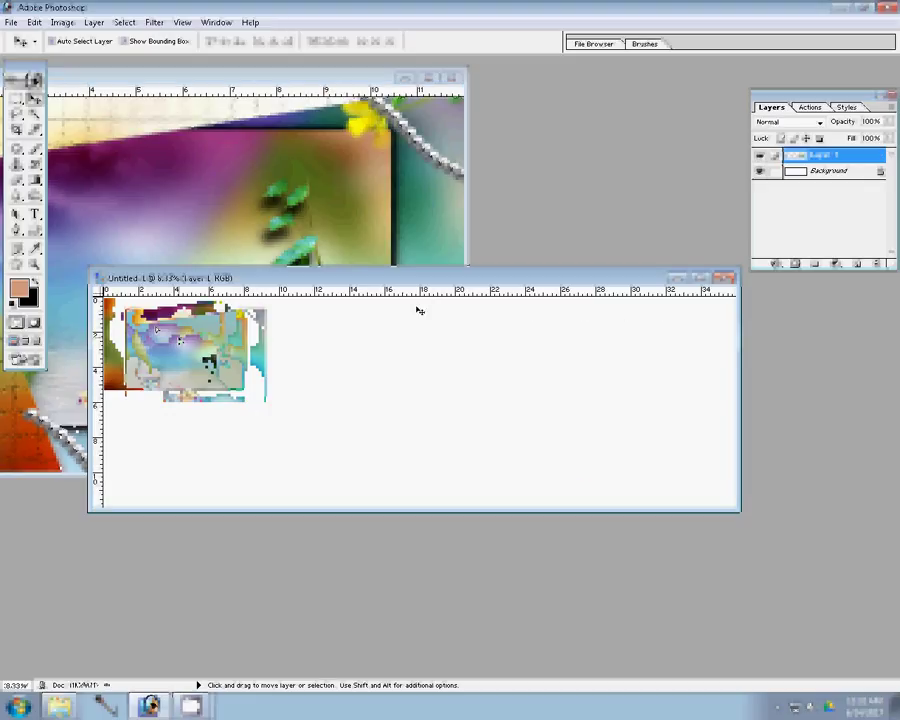
{"action": "left_click_drag", "start_coordinate": [422, 292], "coordinate": [420, 320]}
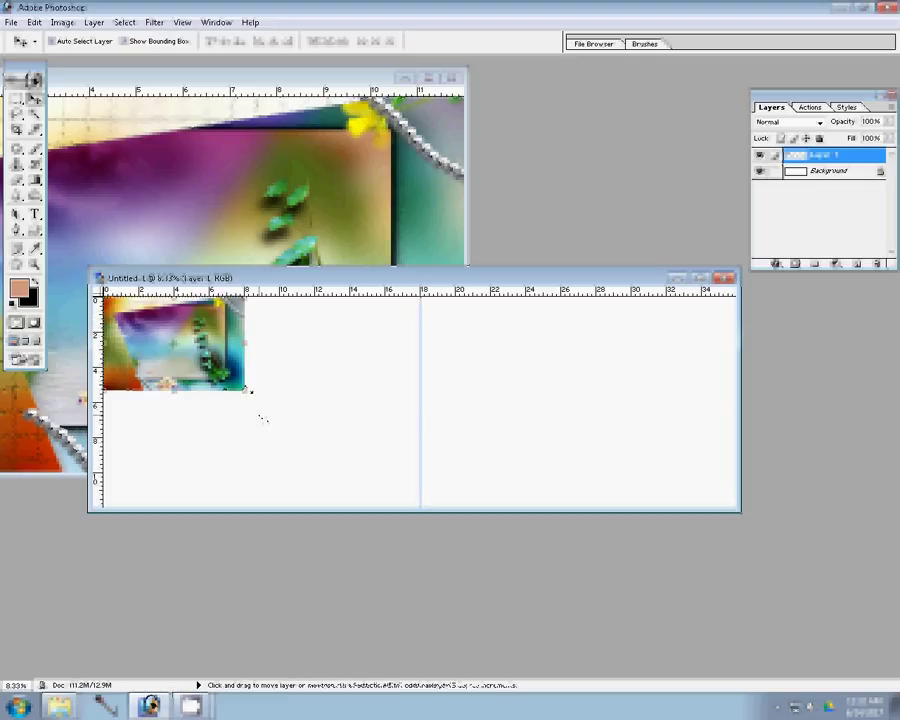
{"action": "key", "text": "ctrl+t"}
{"action": "left_click_drag", "start_coordinate": [245, 390], "coordinate": [440, 505]}
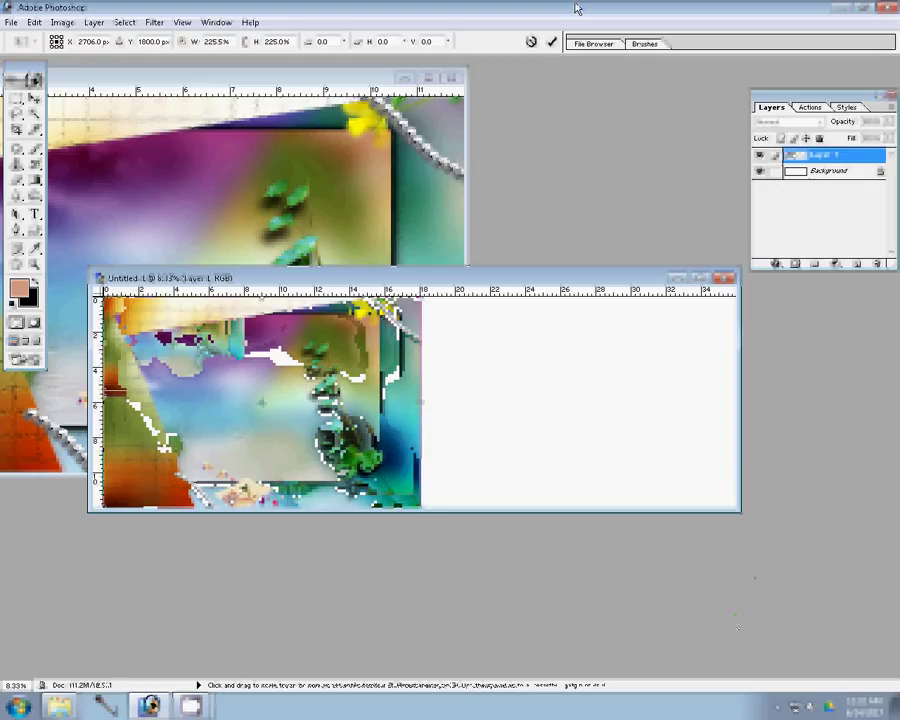
{"action": "left_click", "coordinate": [551, 41]}
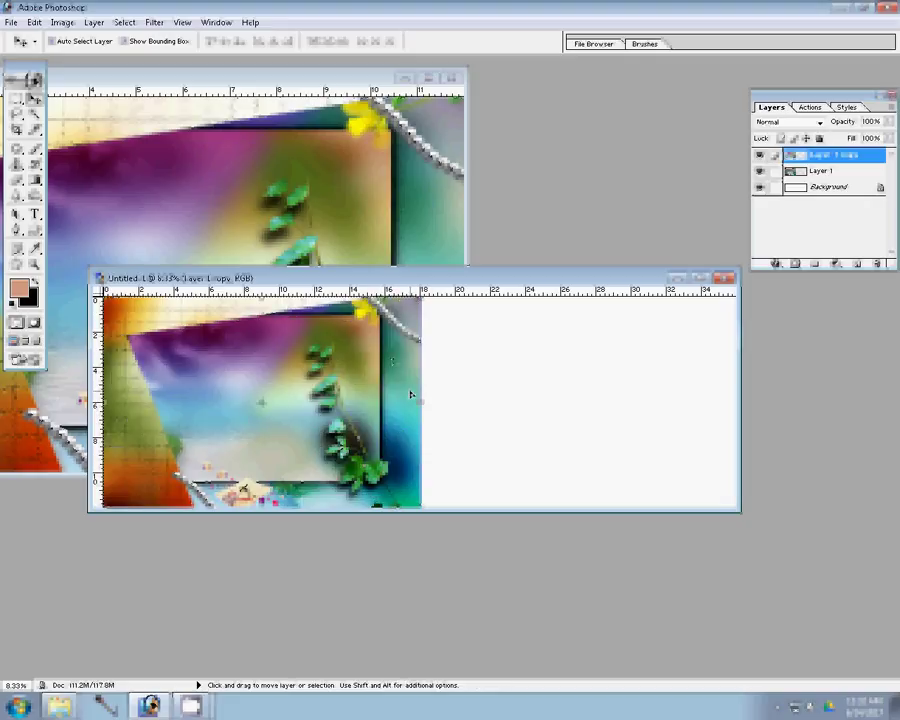
Flip Layer 1 copy horizontally and move it onto the right half to mirror the frame
{"action": "key", "text": "ctrl+t"}
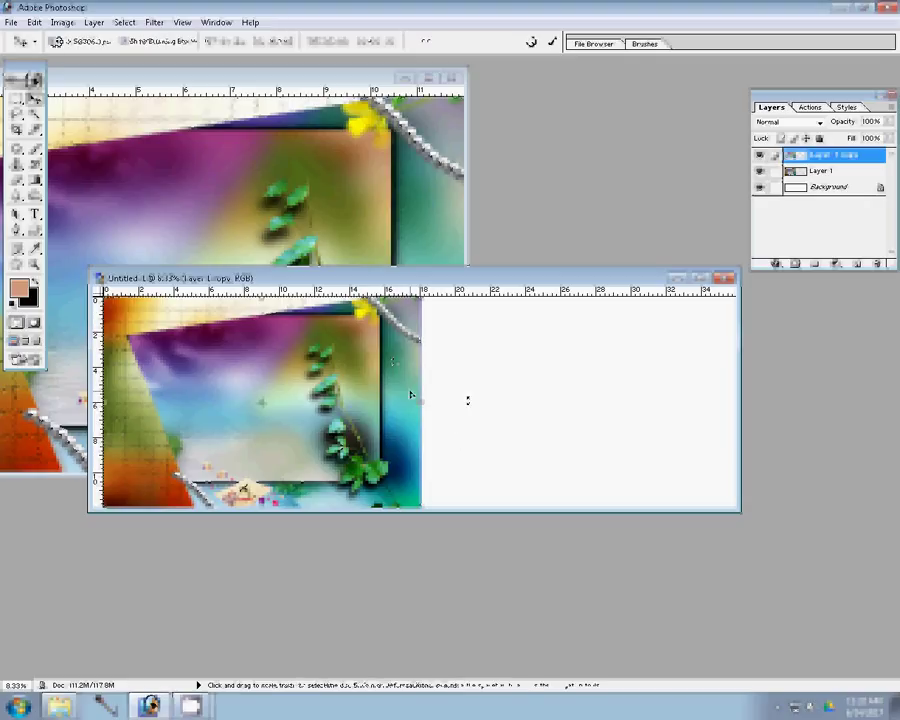
{"action": "right_click", "coordinate": [505, 392]}
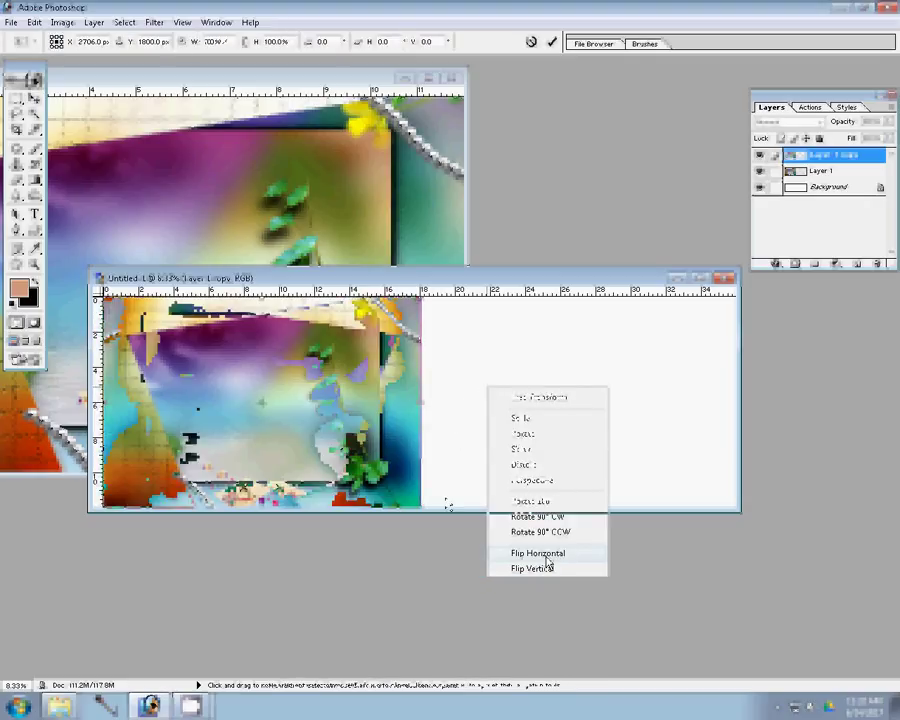
{"action": "left_click", "coordinate": [546, 555]}
{"action": "key", "text": "Return"}
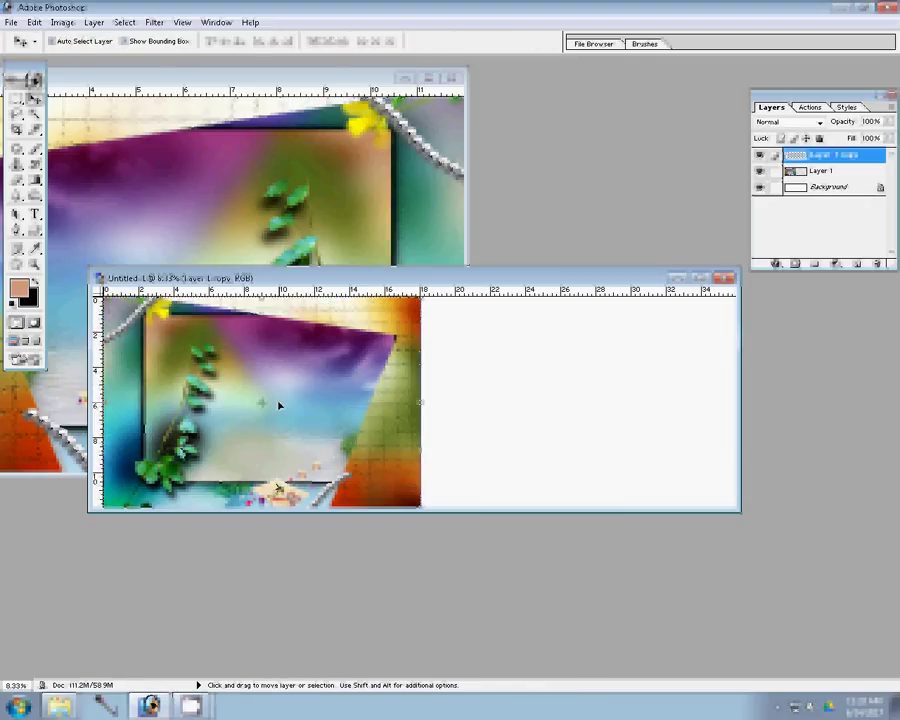
{"action": "left_click_drag", "start_coordinate": [278, 489], "coordinate": [477, 410]}
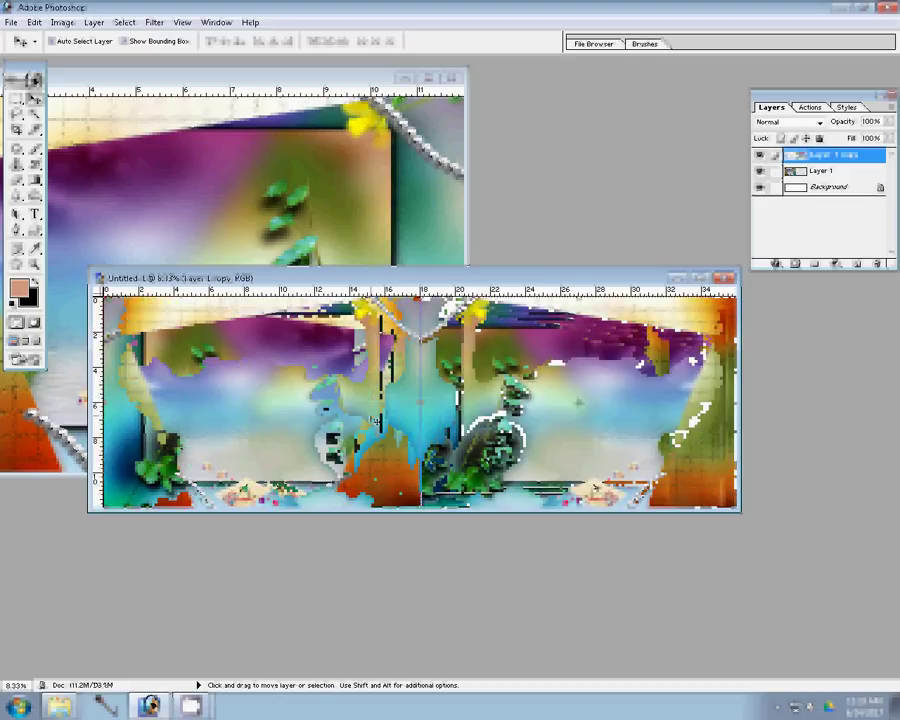
Close the 01.psd template without saving changes
{"action": "left_click", "coordinate": [304, 72]}
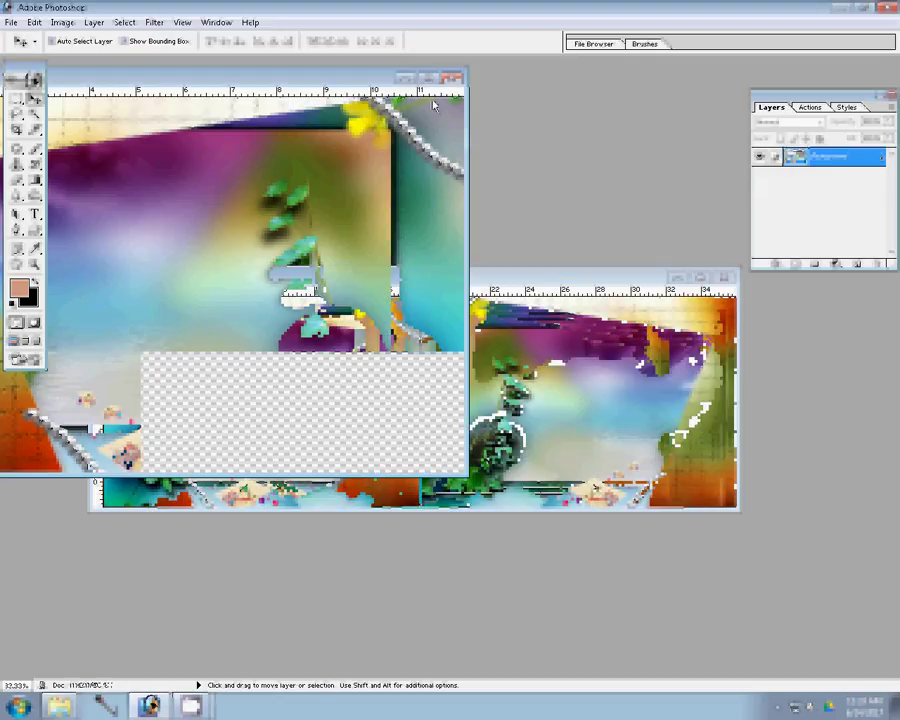
{"action": "key", "text": "ctrl+w"}
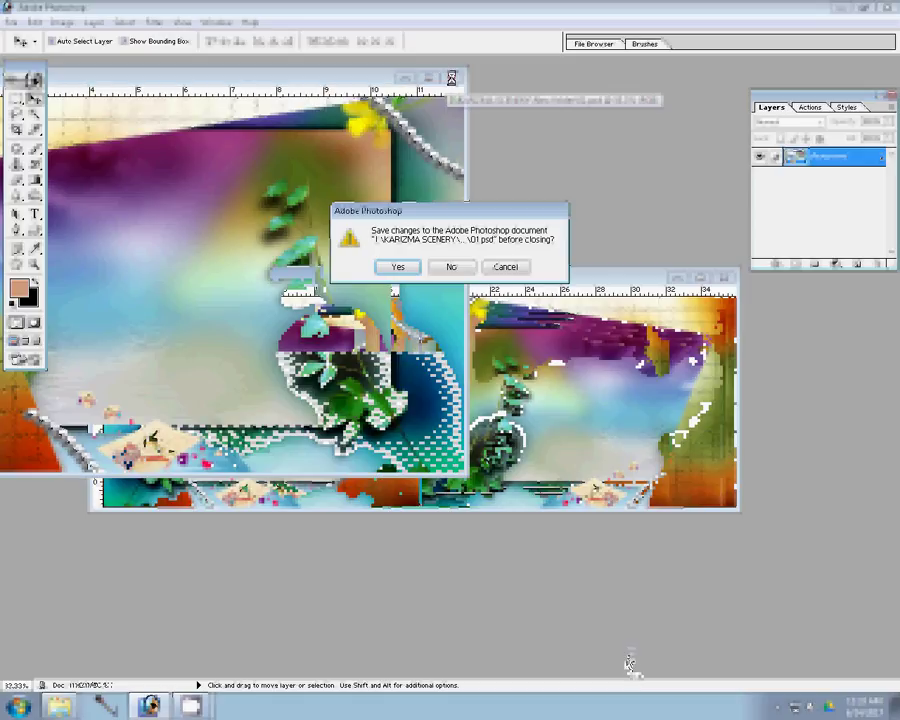
{"action": "left_click", "coordinate": [451, 268]}
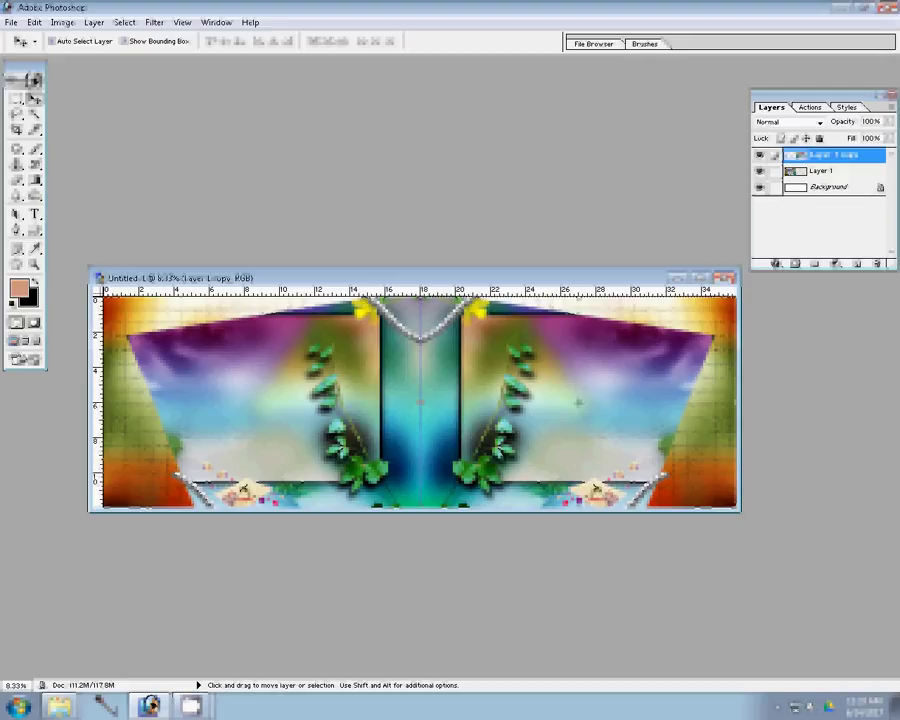
Save, then select a group of DSC party photos in the 101NCD80 > k folder in Explorer
{"action": "key", "text": "ctrl+s"}
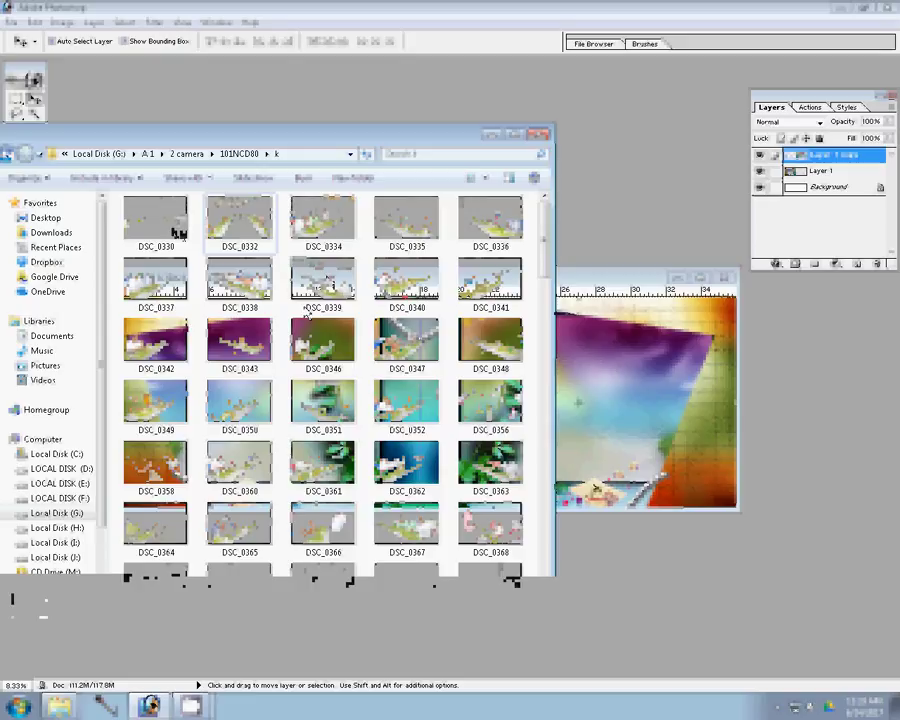
{"action": "mouse_move", "coordinate": [175, 232]}
{"action": "left_mouse_down"}
{"action": "mouse_move", "coordinate": [334, 311]}
{"action": "mouse_move", "coordinate": [668, 183]}
{"action": "left_mouse_up"}
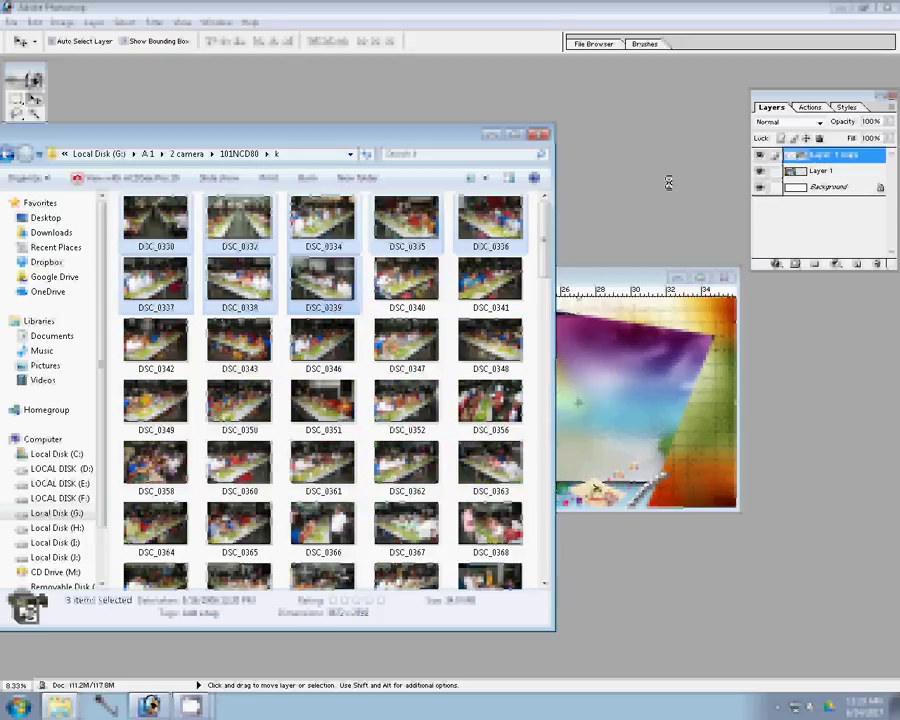